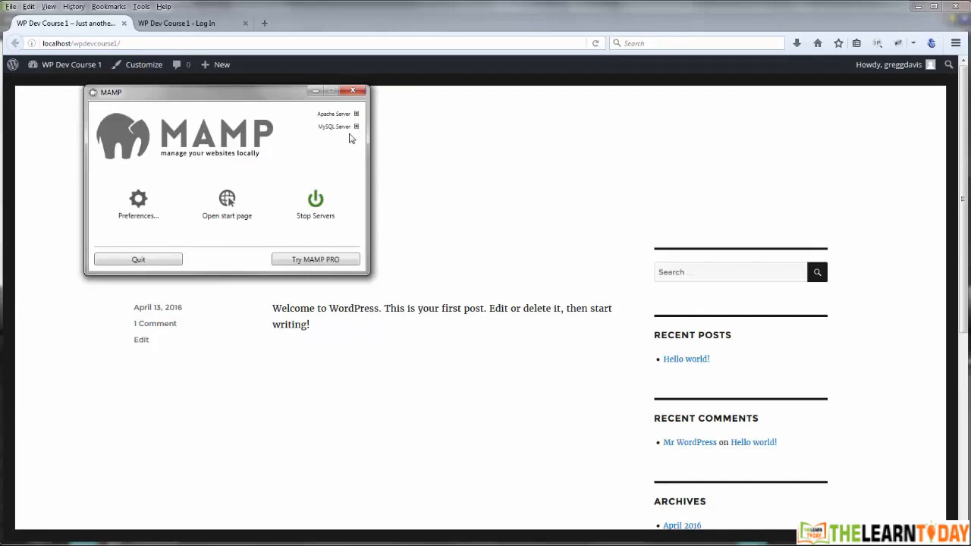
- Check the document root in MAMP's web server preferences, then close them without changes
click(138, 204)
click(183, 96)
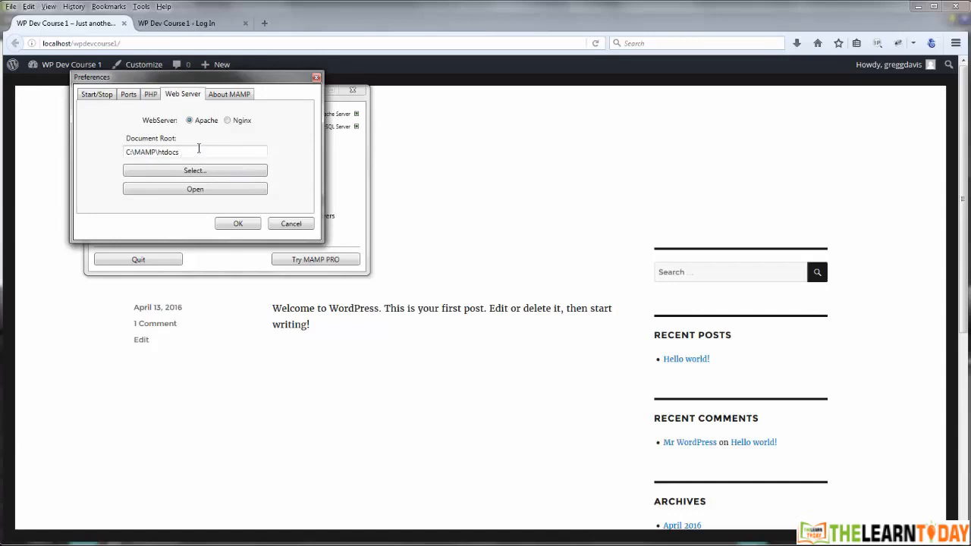
click(292, 224)
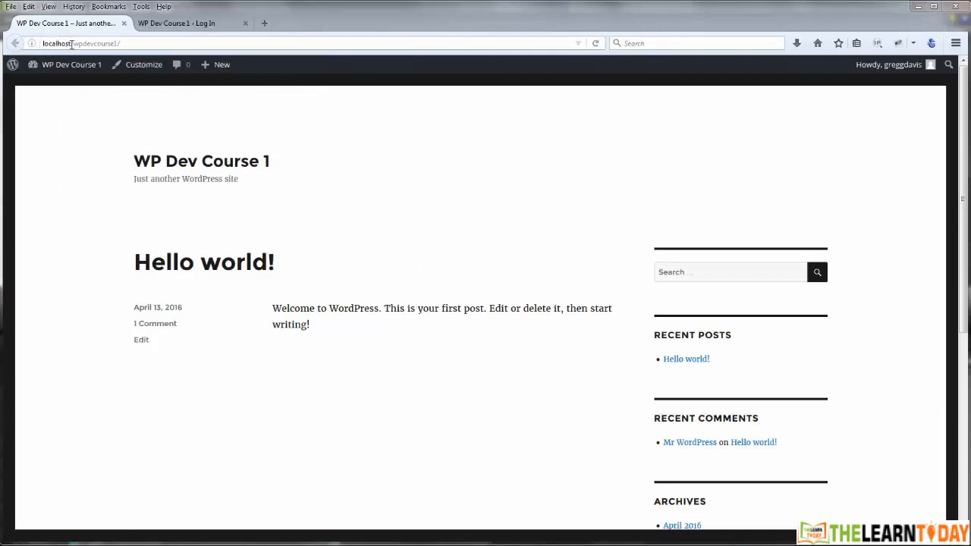
- Switch to Windows Explorer, look through the site folders in C:\MAMP\htdocs, and return to the browser
click(129, 43)
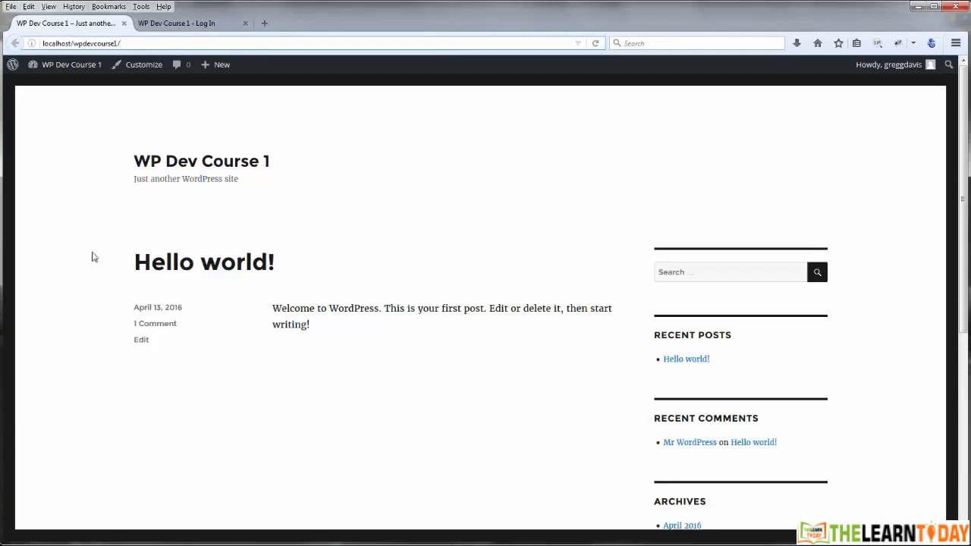
click(139, 545)
click(75, 515)
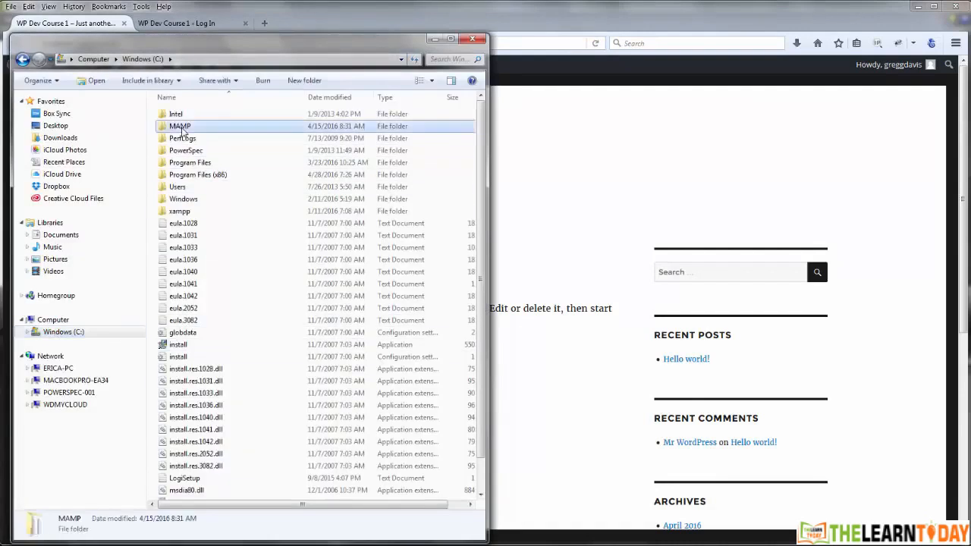
double_click(179, 126)
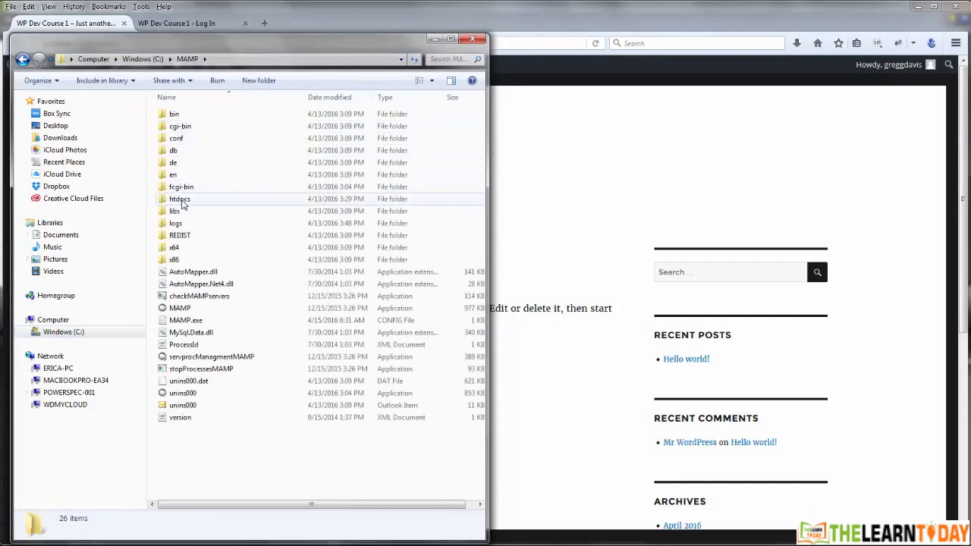
double_click(181, 201)
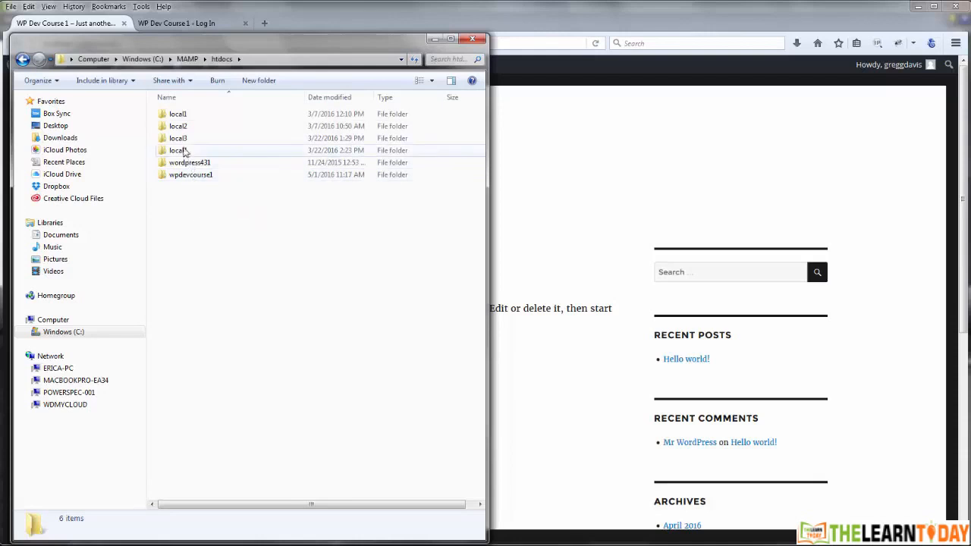
click(321, 13)
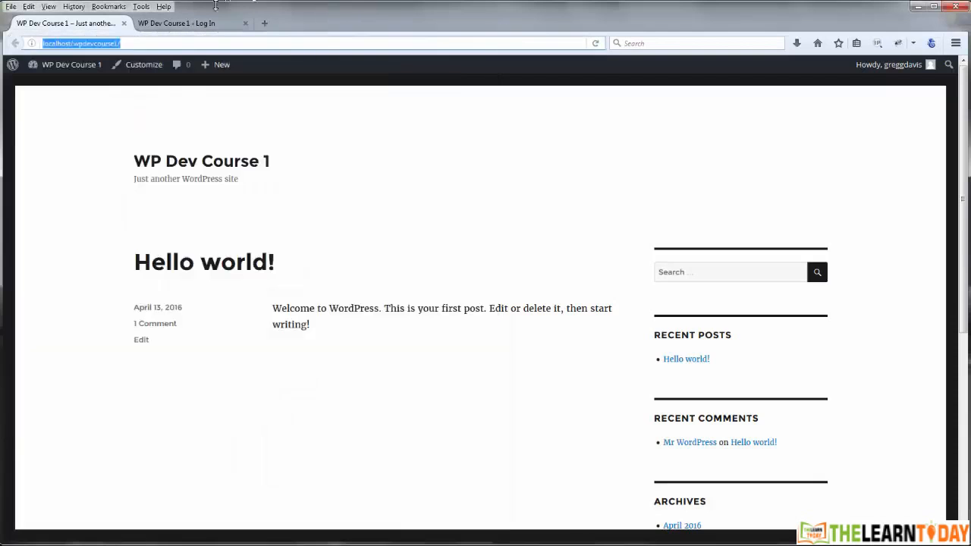
- Reload the local WordPress site at localhost/wpdevcourse1/
click(98, 43)
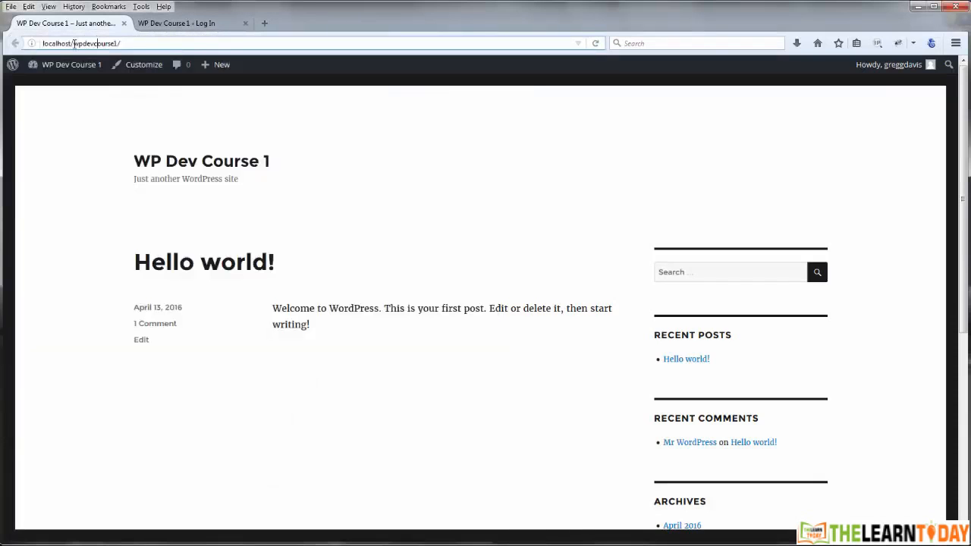
click(129, 44)
key(Return)
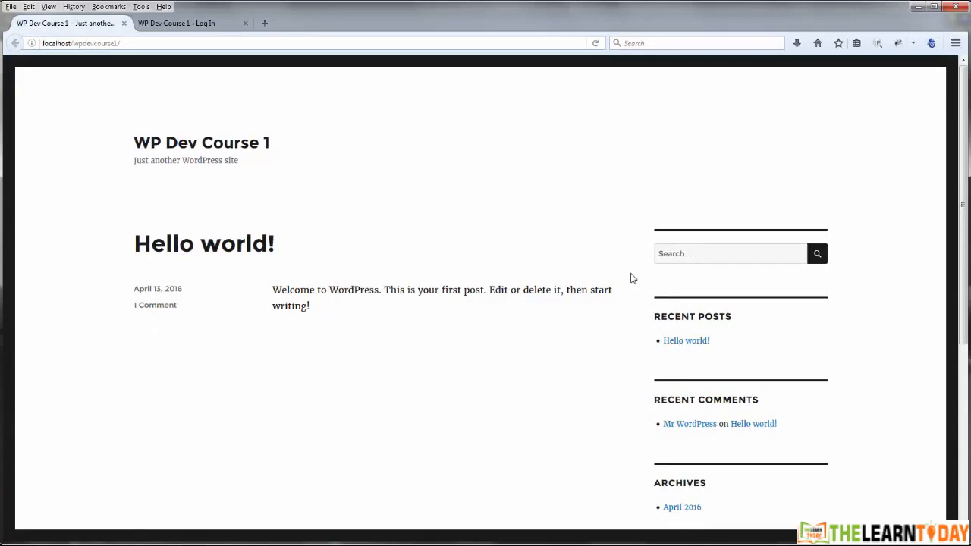
- Locate the Log in link in the Meta section of the site and check its link options
scroll(903, 265, down, 5)
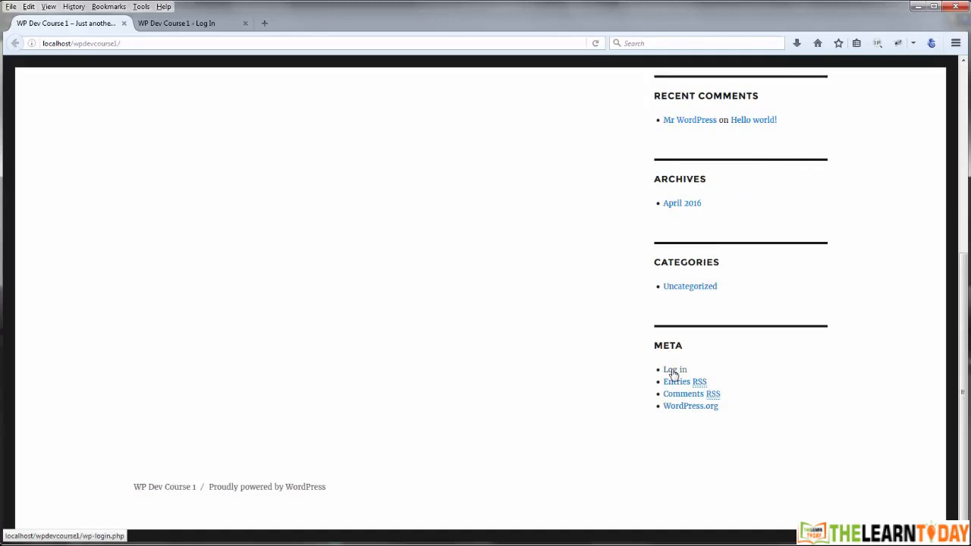
right_click(673, 374)
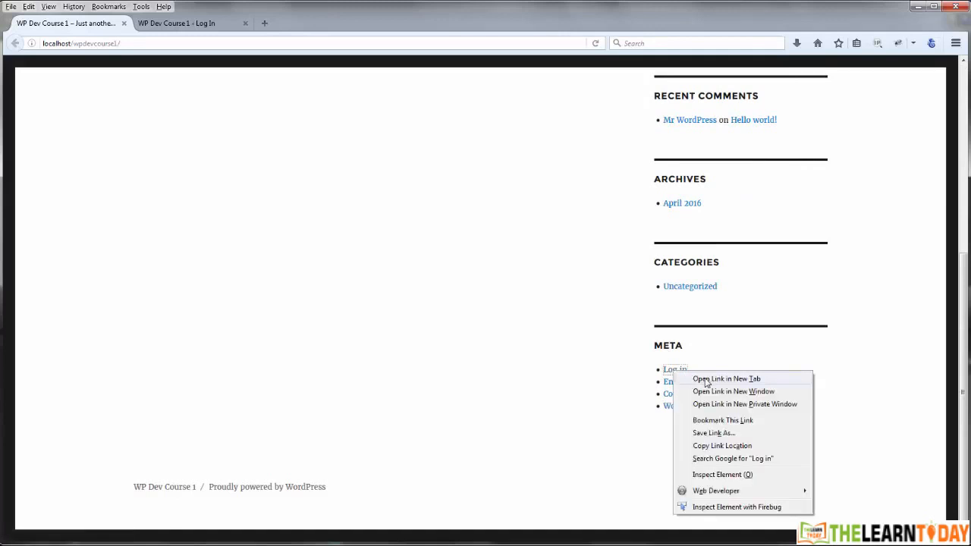
click(565, 370)
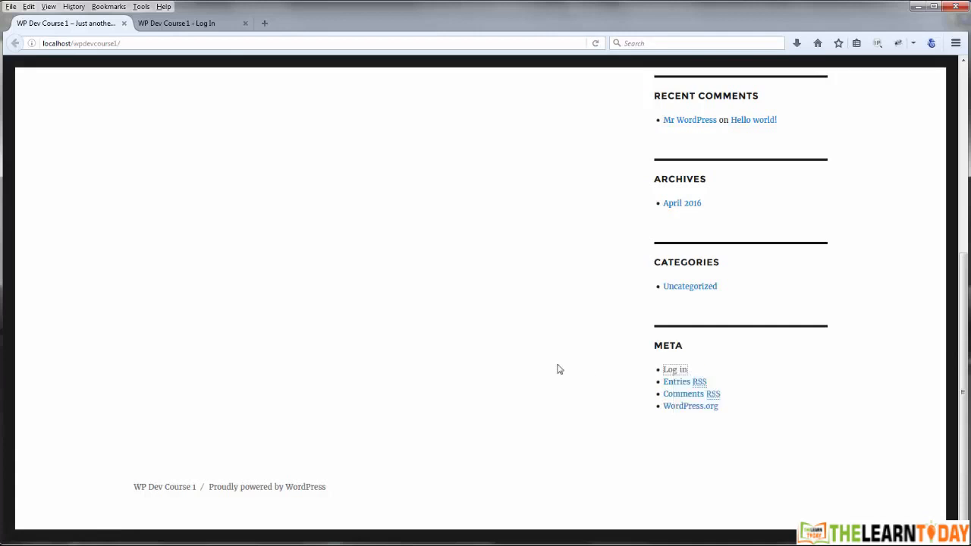
- Log in to the WordPress admin of WP Dev Course 1 with the saved username and account password
click(211, 29)
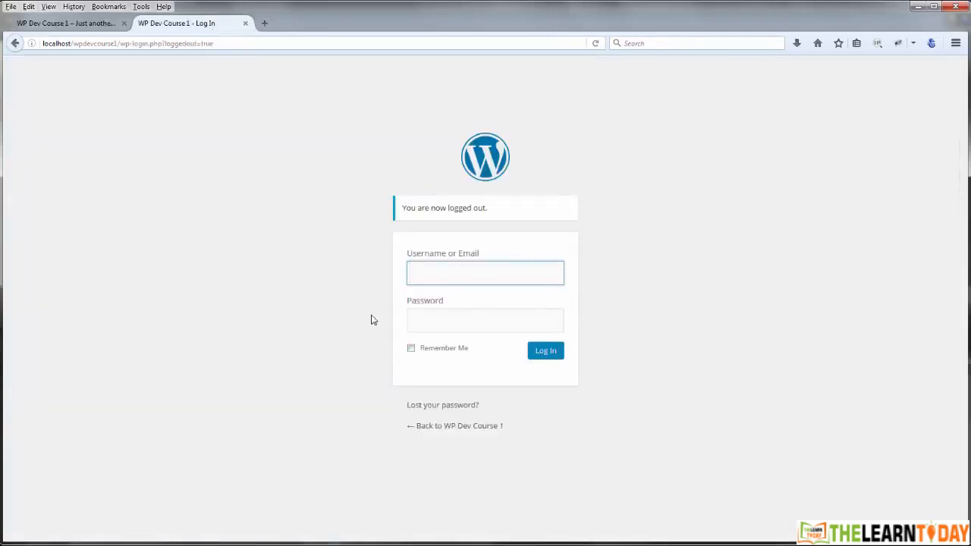
text(gregg)
click(438, 294)
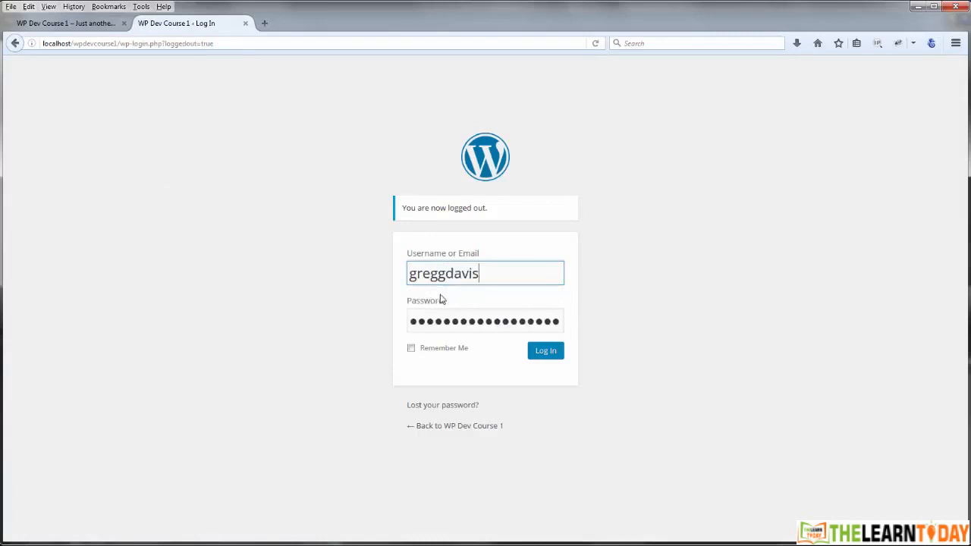
click(544, 356)
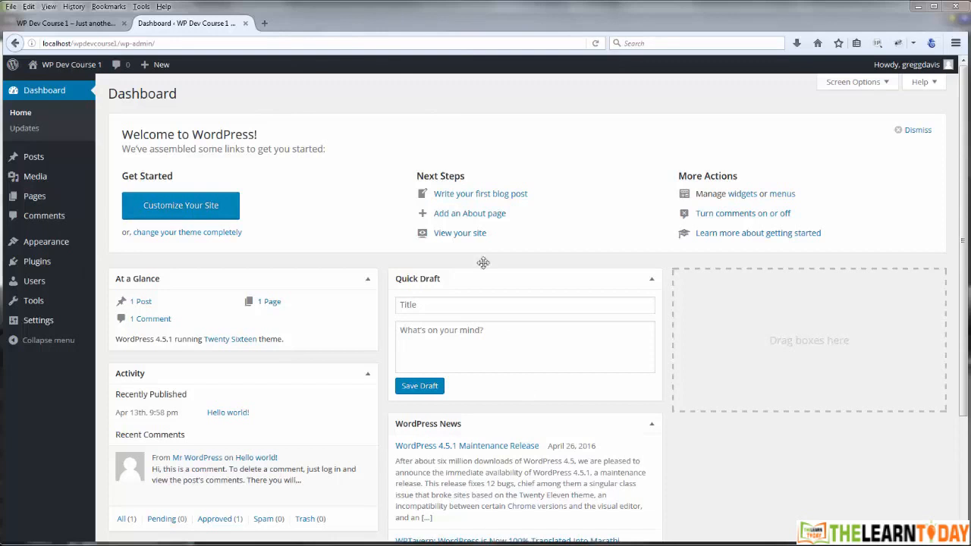
- Review the site's public front page and return to the WordPress dashboard
click(96, 23)
scroll(300, 227, up, 10)
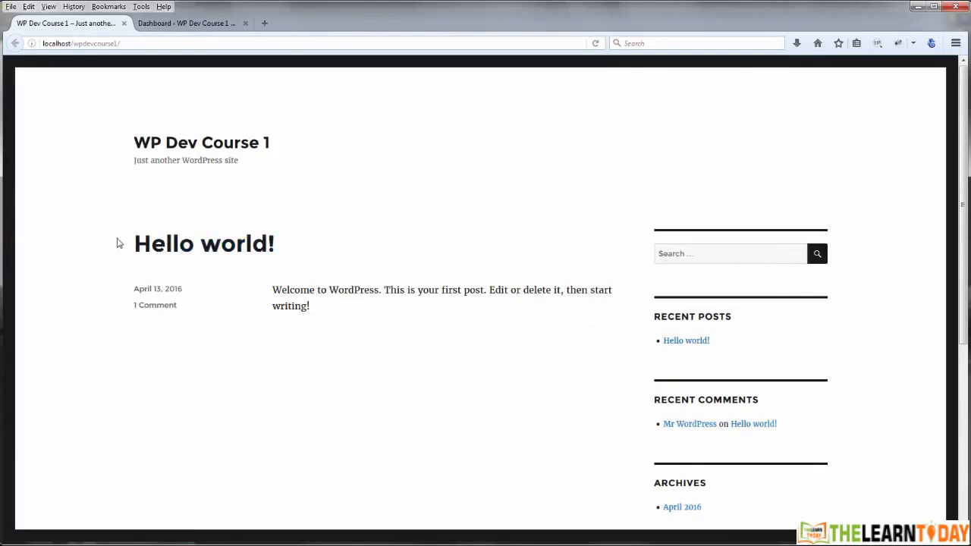
click(193, 24)
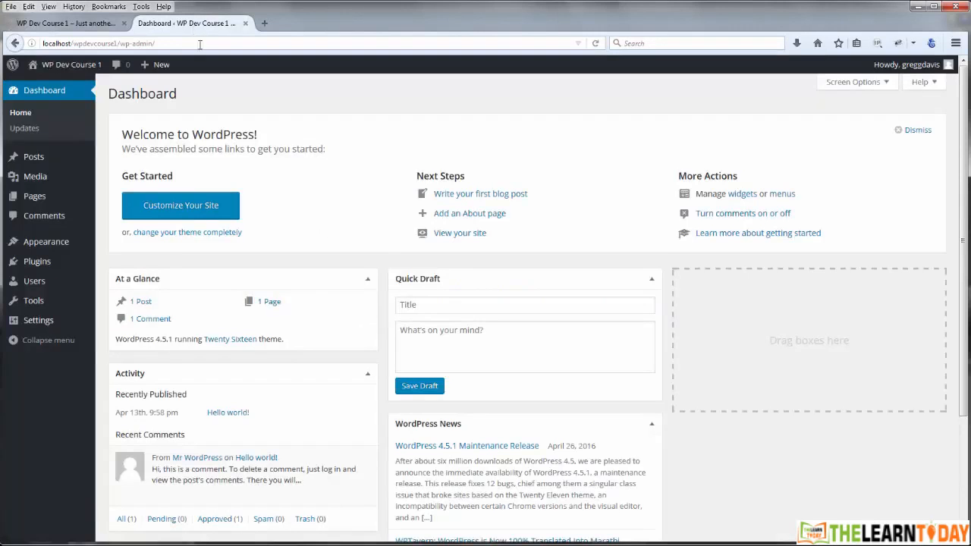
- Open the installed themes and read the details and description of the Twenty Sixteen theme
mouse_move(72, 244)
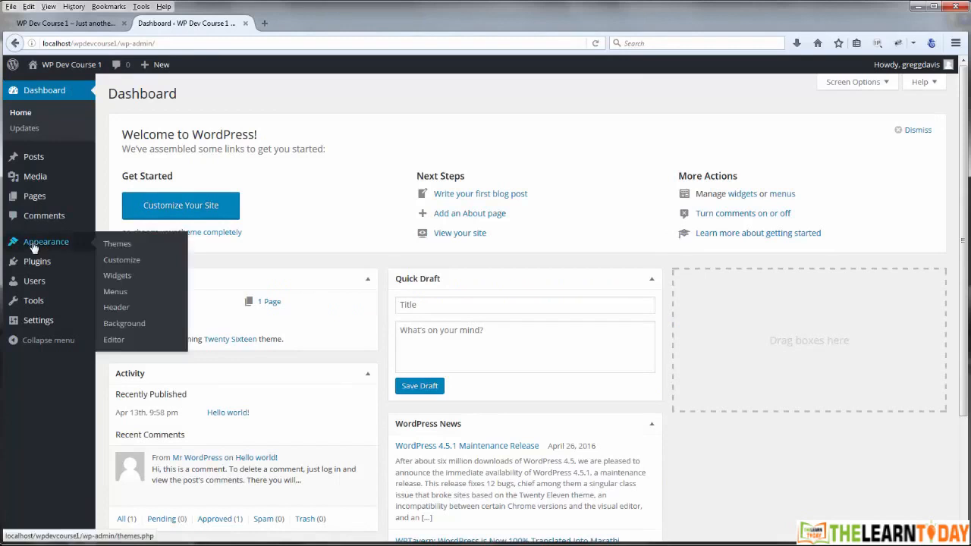
click(114, 245)
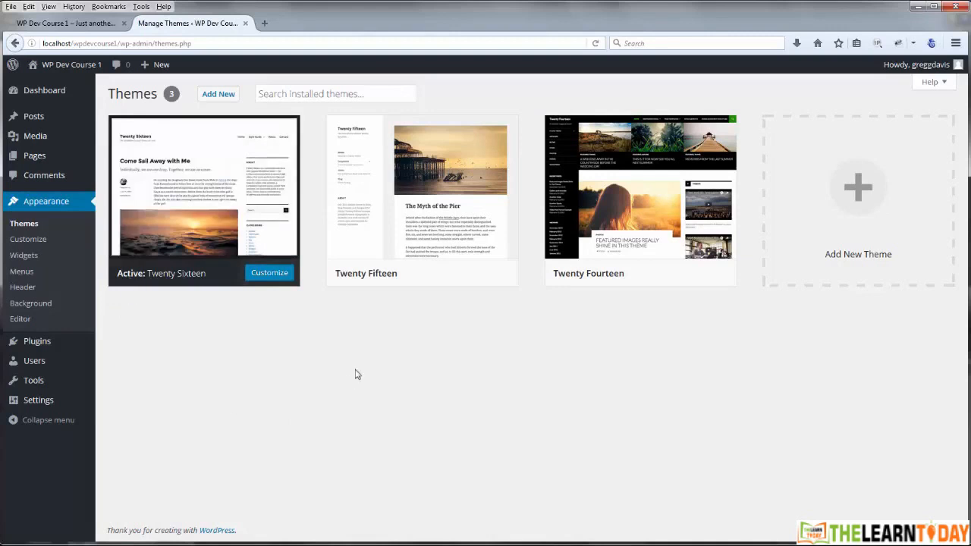
mouse_move(378, 263)
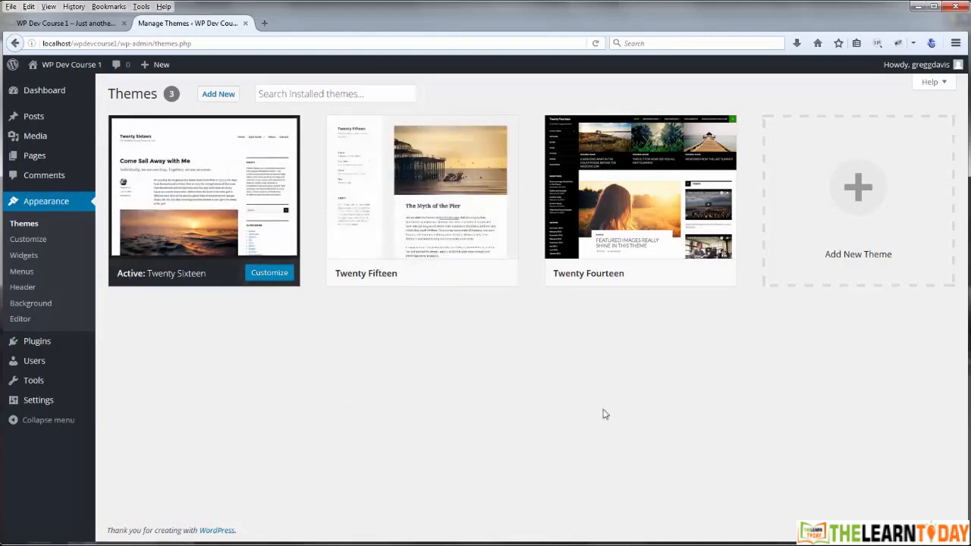
mouse_move(633, 234)
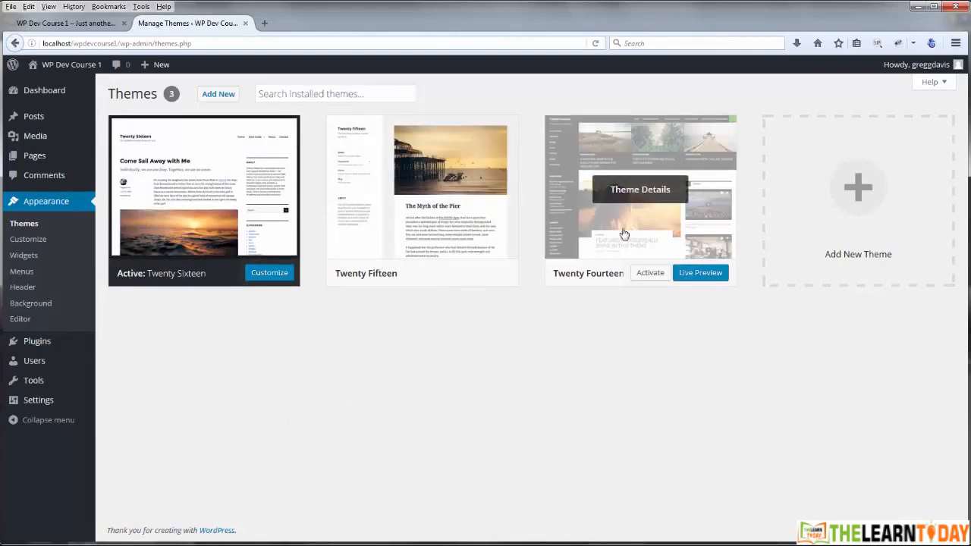
mouse_move(193, 195)
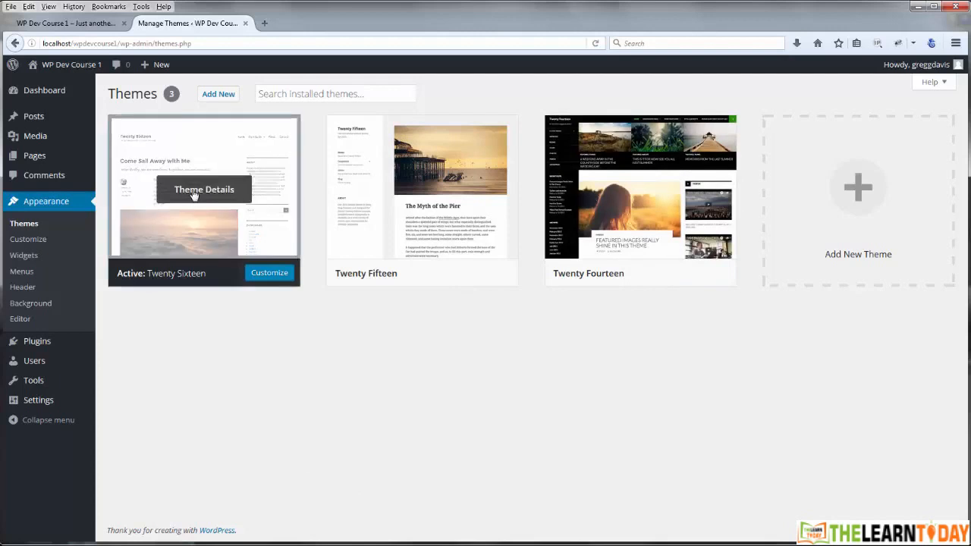
click(194, 193)
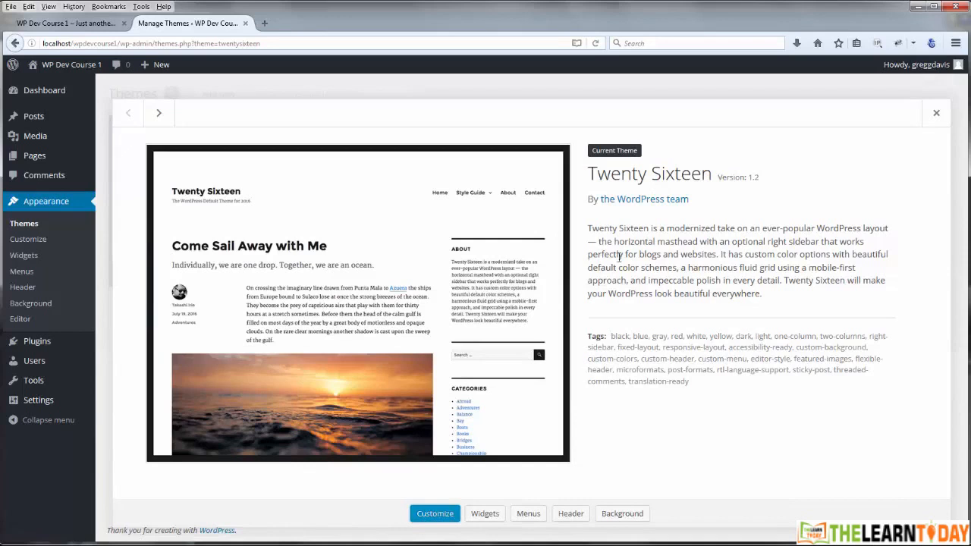
drag(589, 227, 612, 241)
drag(685, 280, 691, 281)
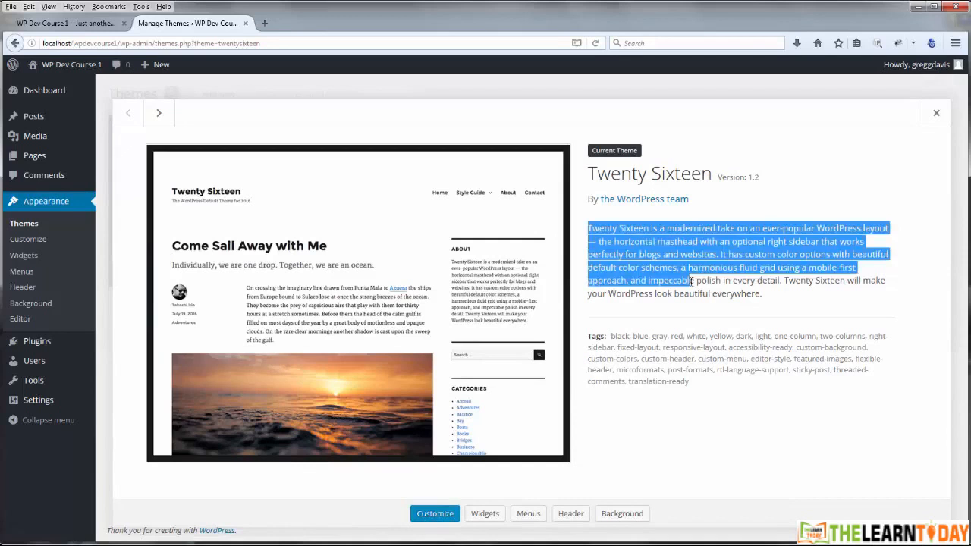
click(748, 422)
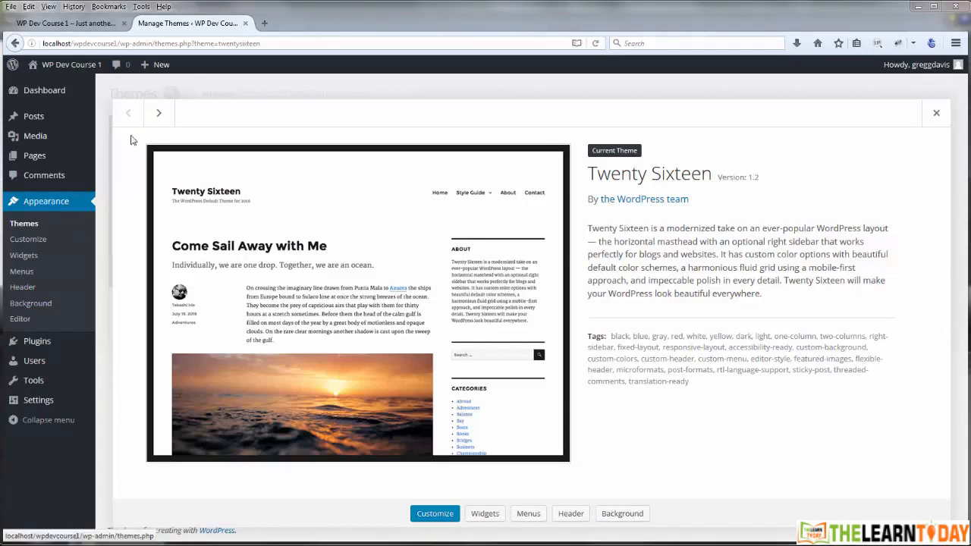
- Browse the details of the Twenty Fifteen and Twenty Fourteen themes, then close the theme details
click(160, 116)
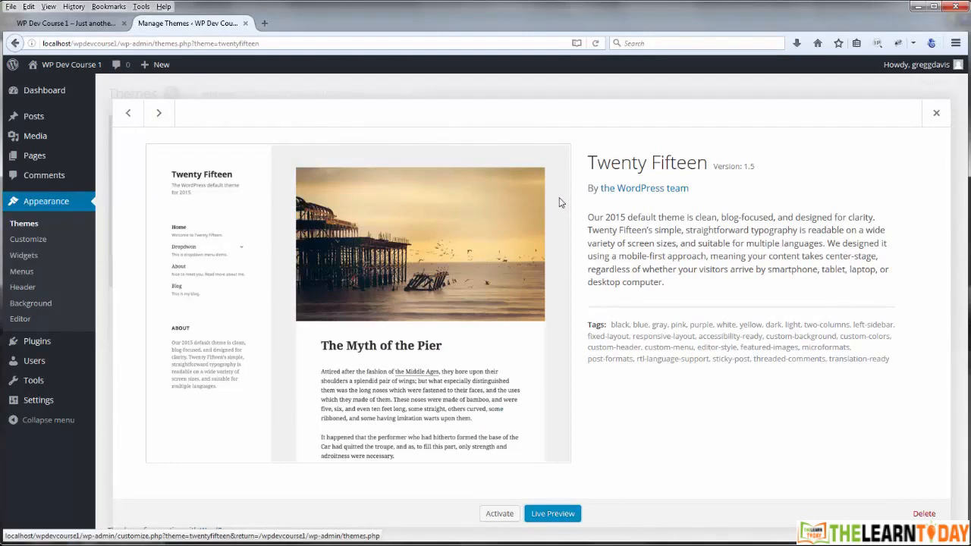
click(160, 115)
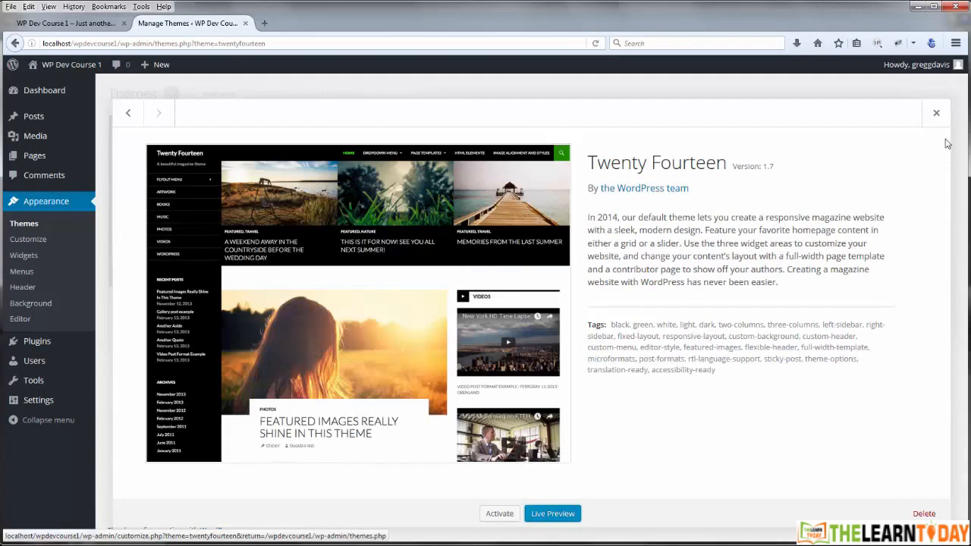
click(937, 115)
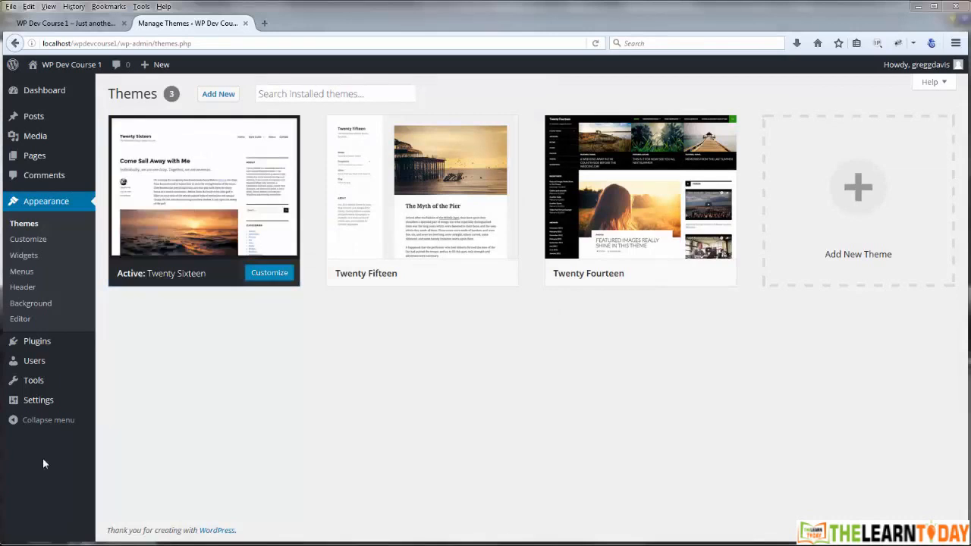
- Open the installed plugins and activate the Hello Dolly plugin
mouse_move(15, 342)
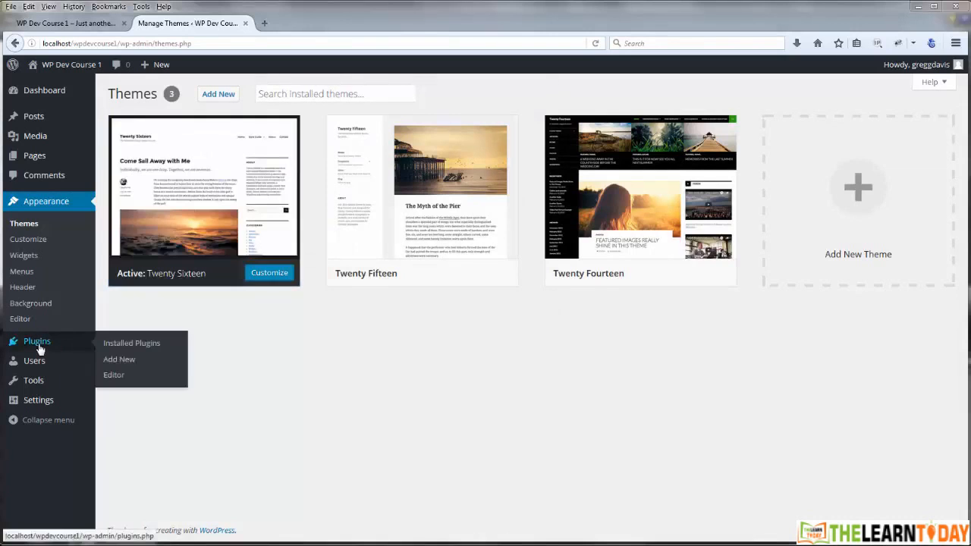
click(117, 349)
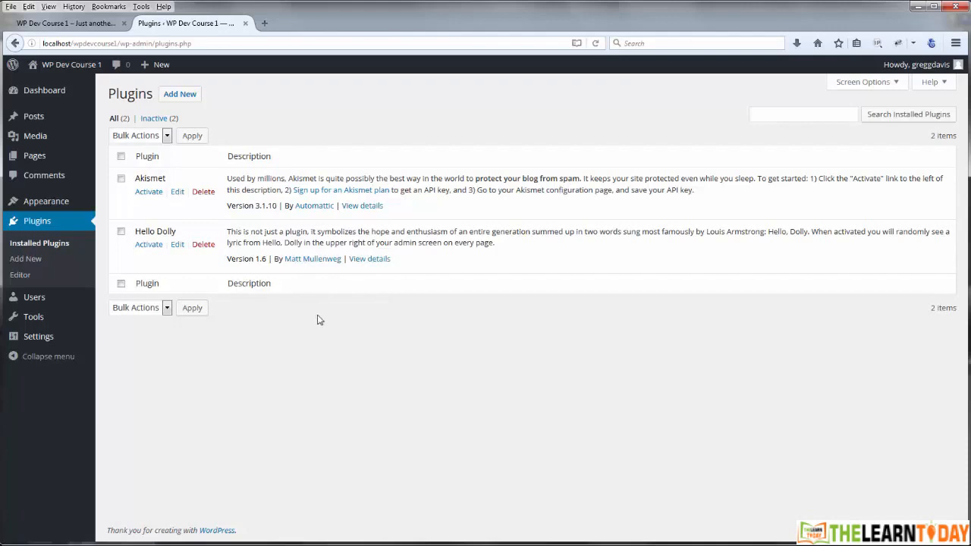
click(148, 246)
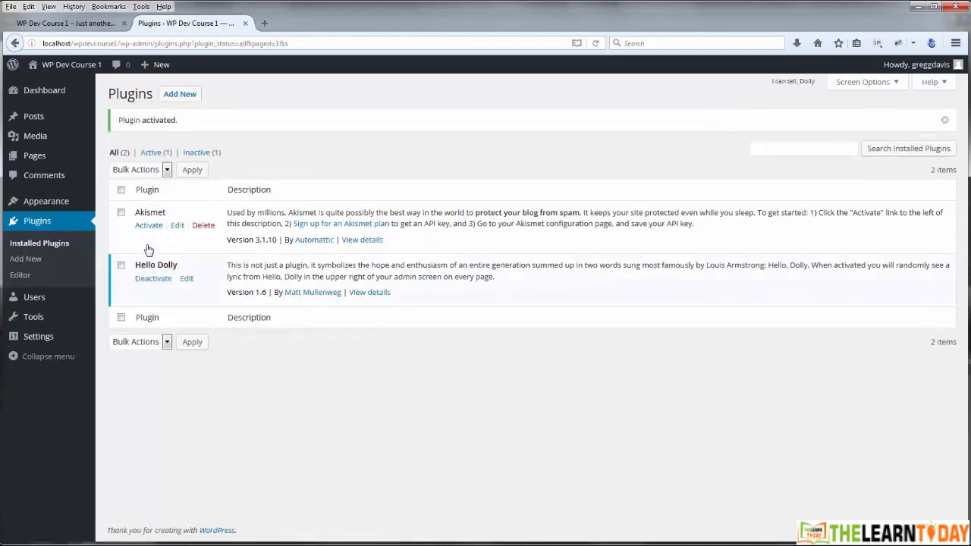
- Examine the Hello Dolly lyric in the admin header on the Plugins page and on the Dashboard
drag(770, 85, 793, 85)
click(769, 85)
mouse_move(51, 95)
click(112, 94)
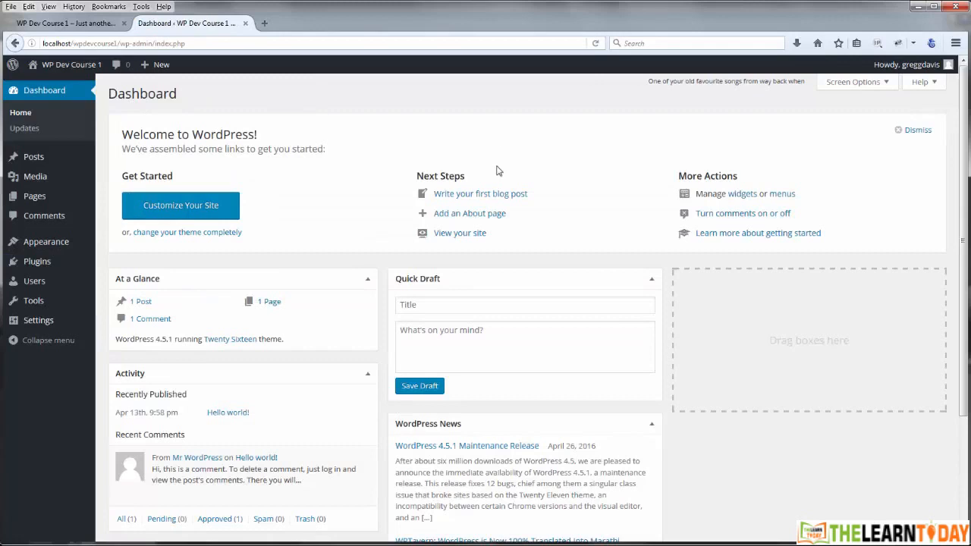
- Return to the installed plugins and deactivate Hello Dolly
mouse_move(66, 261)
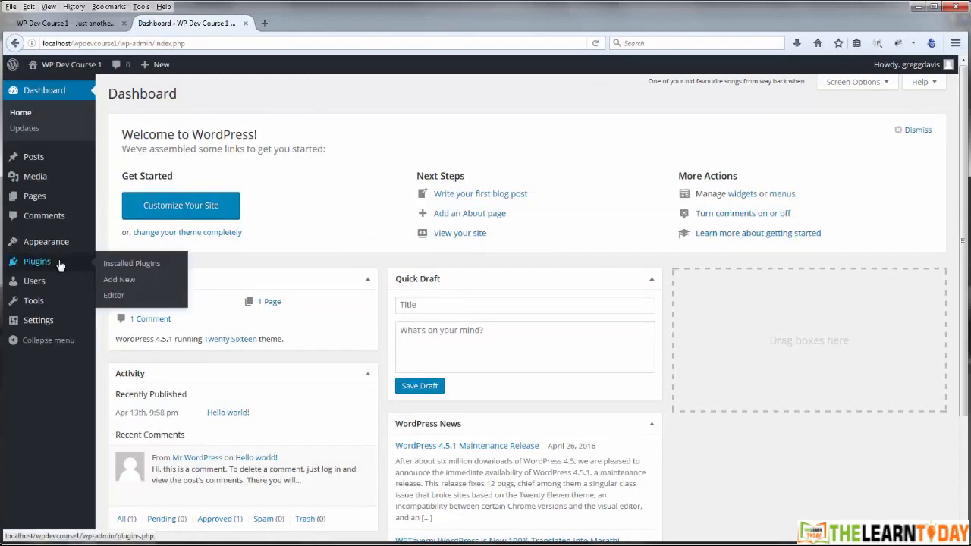
click(113, 266)
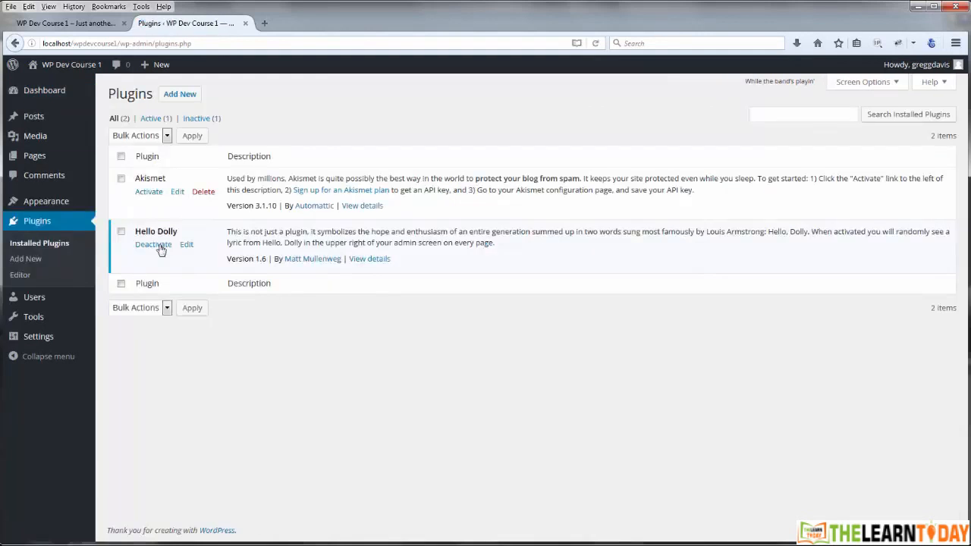
click(155, 244)
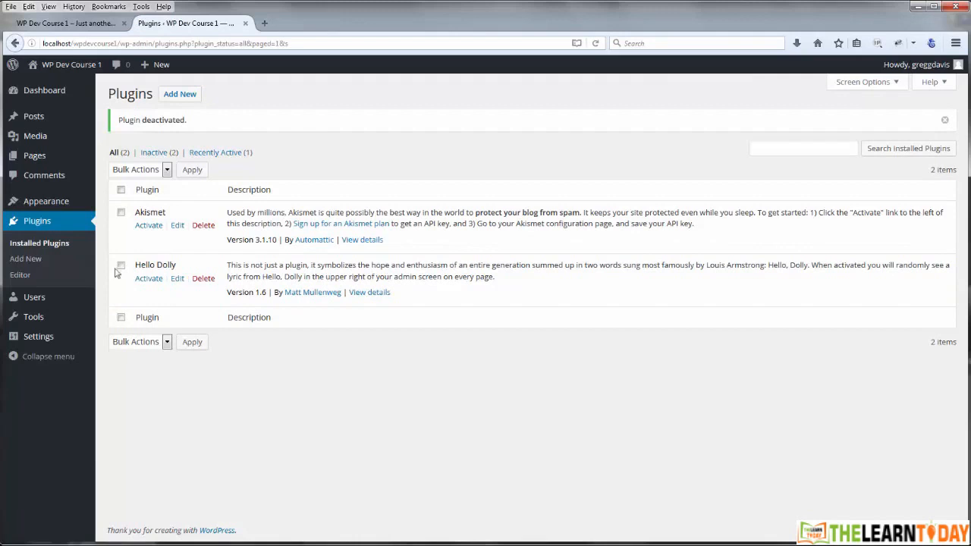
- Delete the Hello Dolly plugin and its files from the installed plugins
click(204, 279)
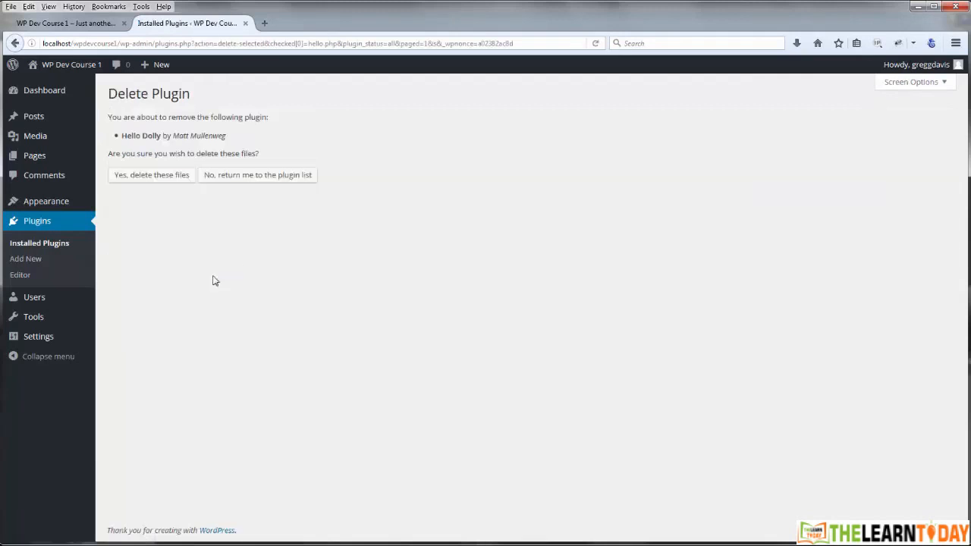
click(160, 180)
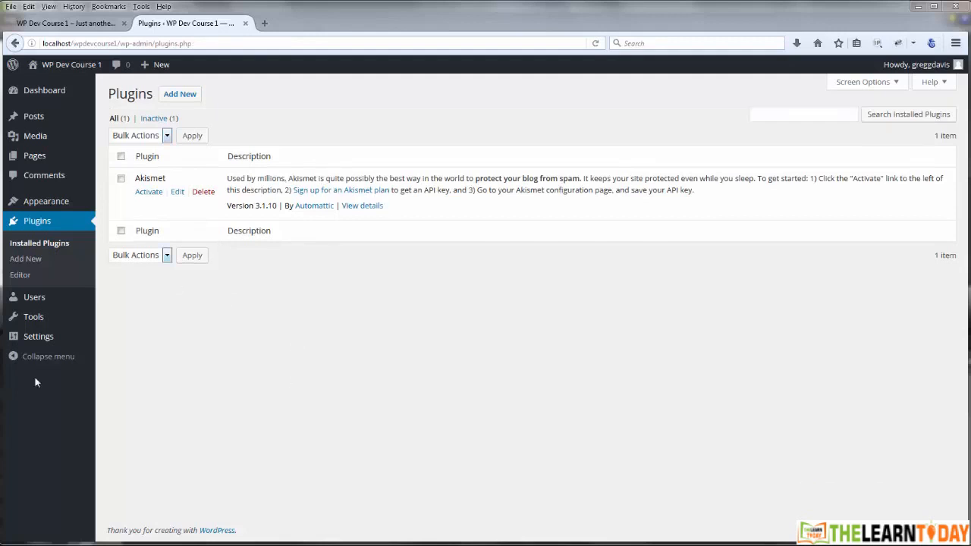
- Open your own user profile, review the option to show the toolbar when viewing the site, and examine that toolbar on the site's front page
mouse_move(33, 301)
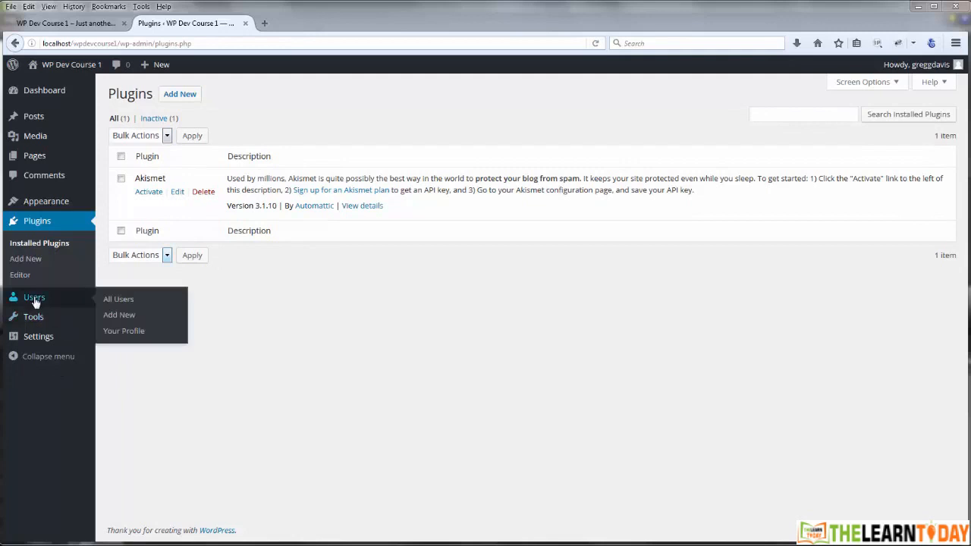
click(123, 331)
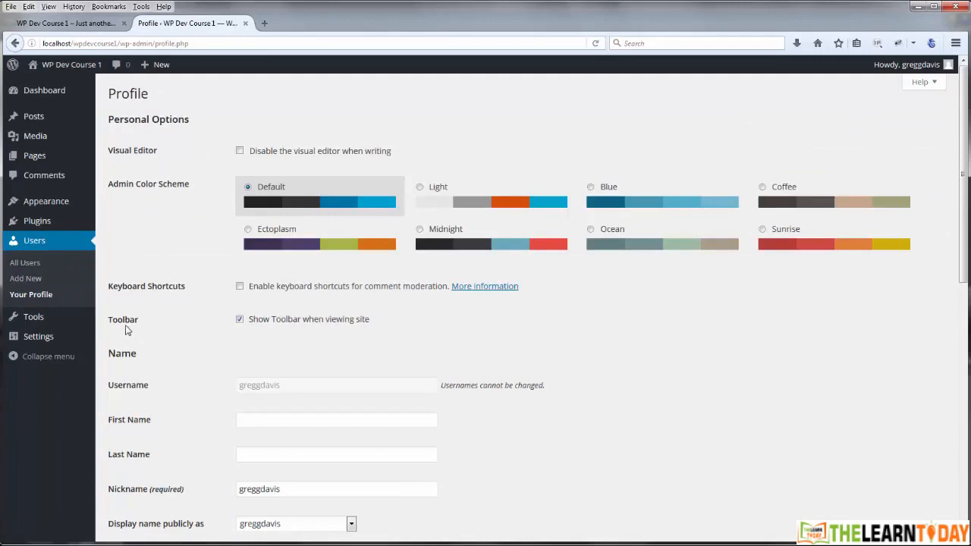
drag(249, 322, 371, 328)
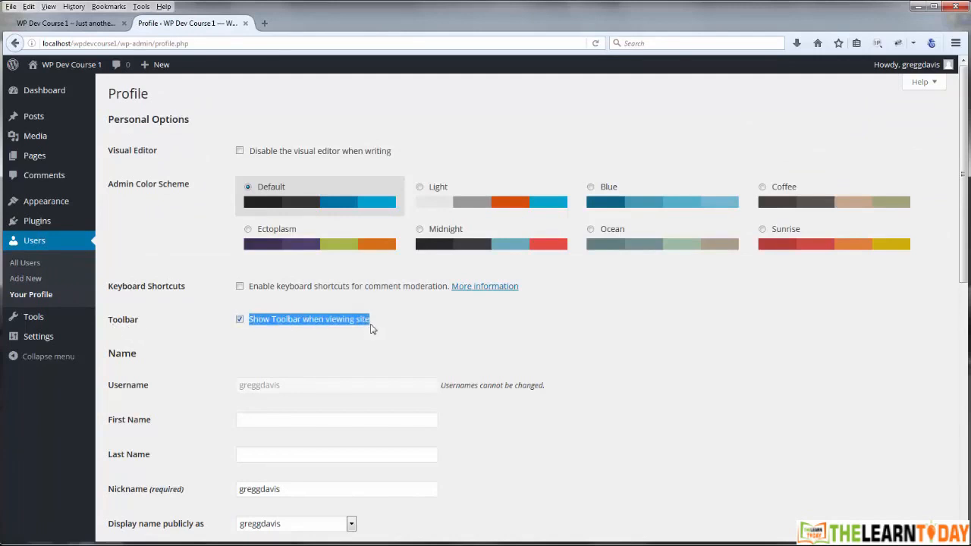
click(389, 321)
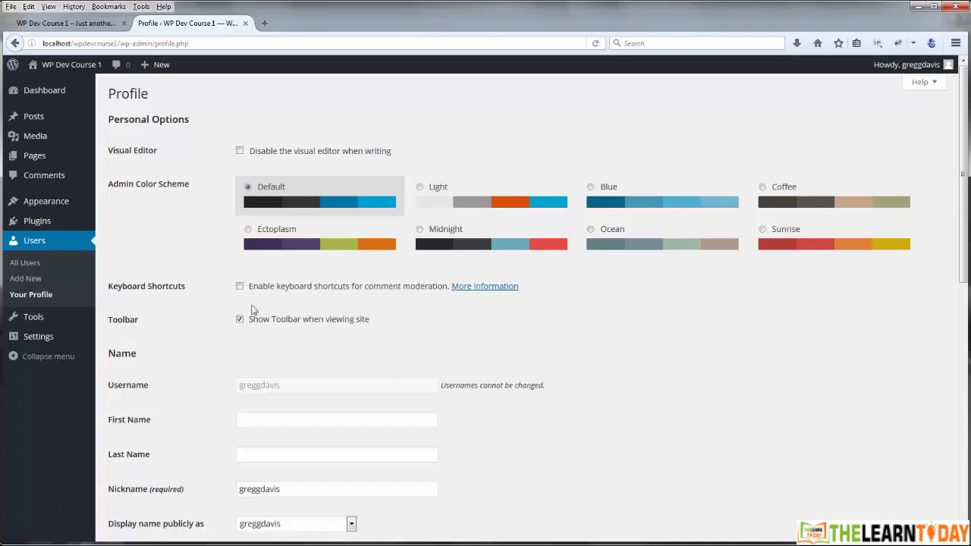
click(91, 24)
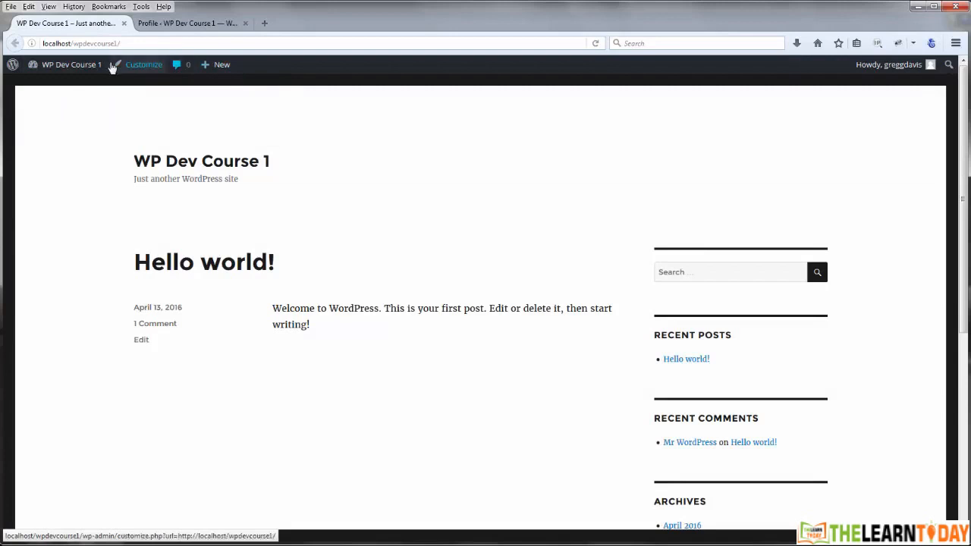
mouse_move(68, 64)
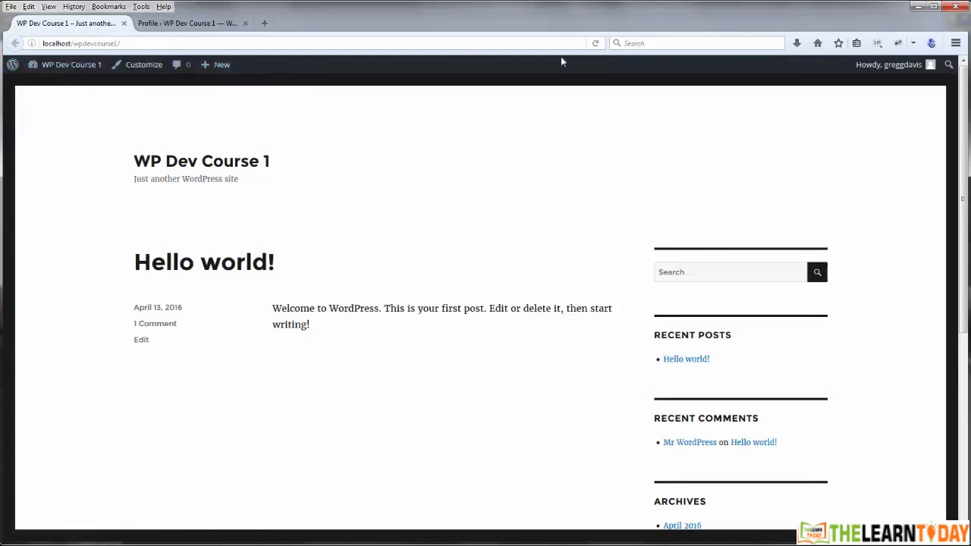
mouse_move(889, 68)
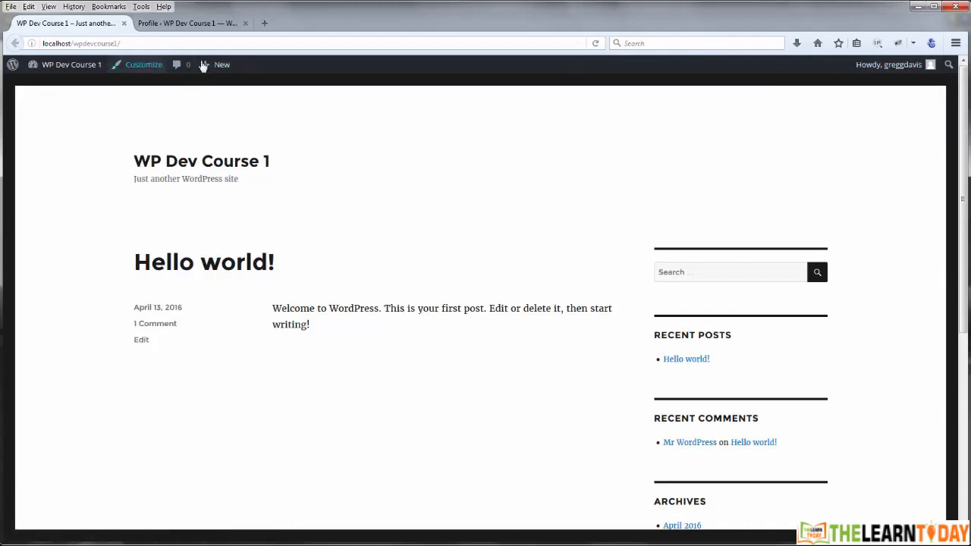
- Disable Show Toolbar when viewing site in the user profile, update the profile, and reload the site's front page
click(198, 26)
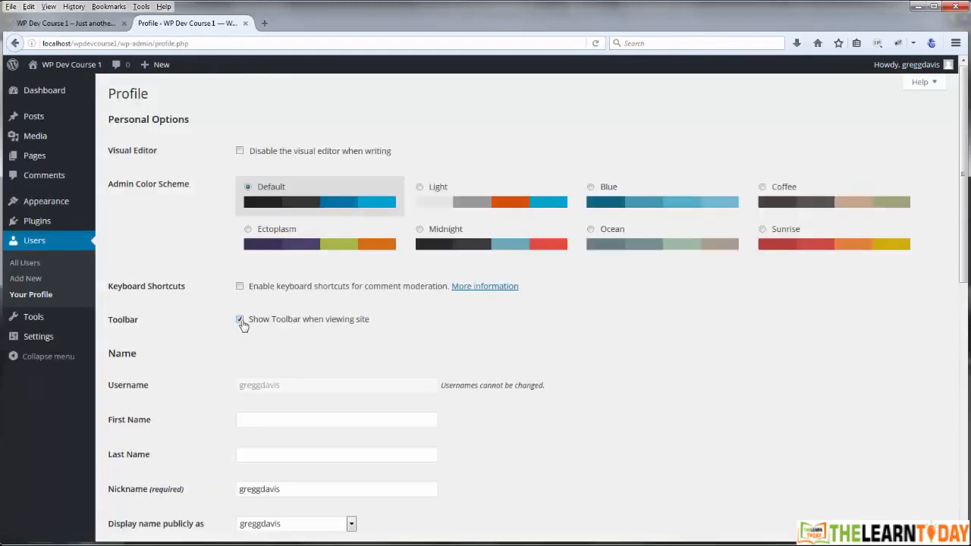
scroll(194, 346, down, 7)
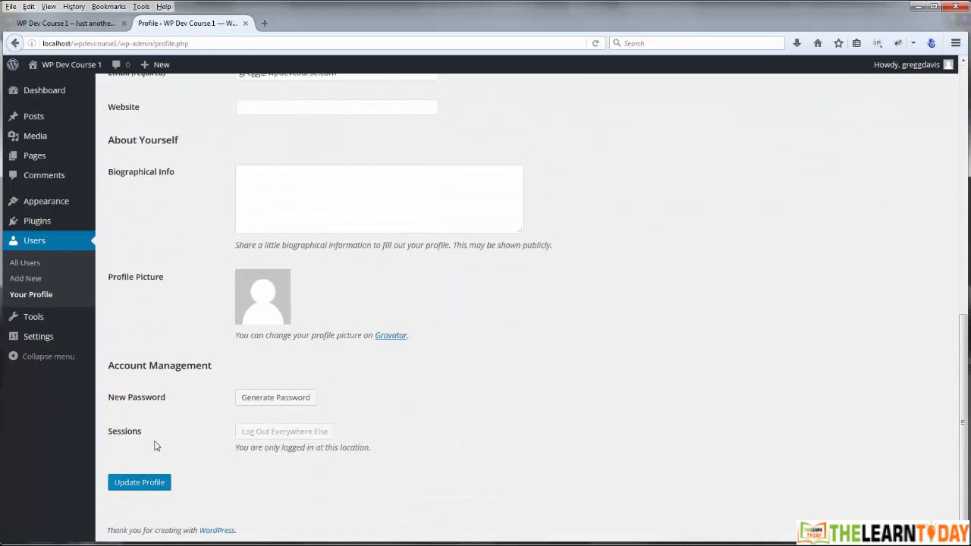
click(148, 486)
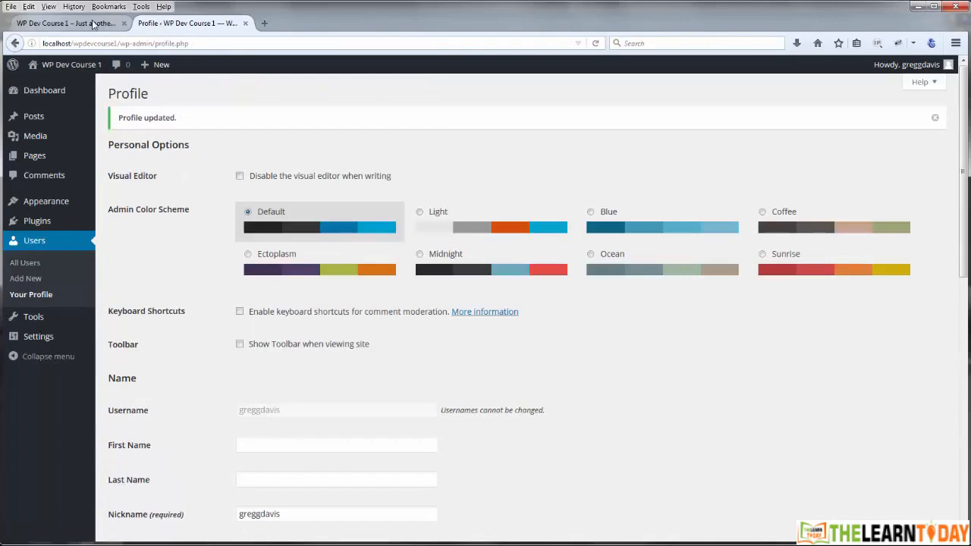
click(67, 22)
click(596, 44)
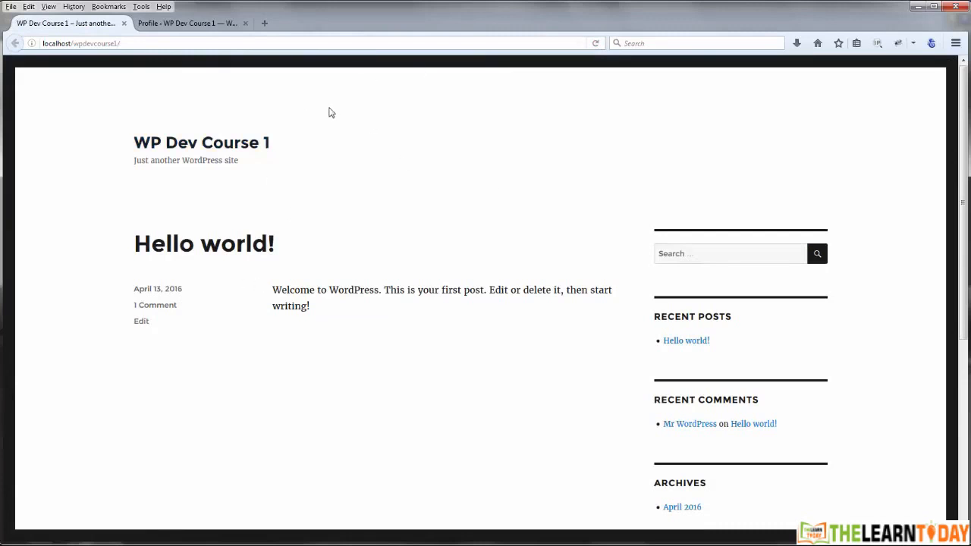
- Open the General settings and examine the site title, tagline, WordPress and site addresses, and admin e-mail fields
click(171, 24)
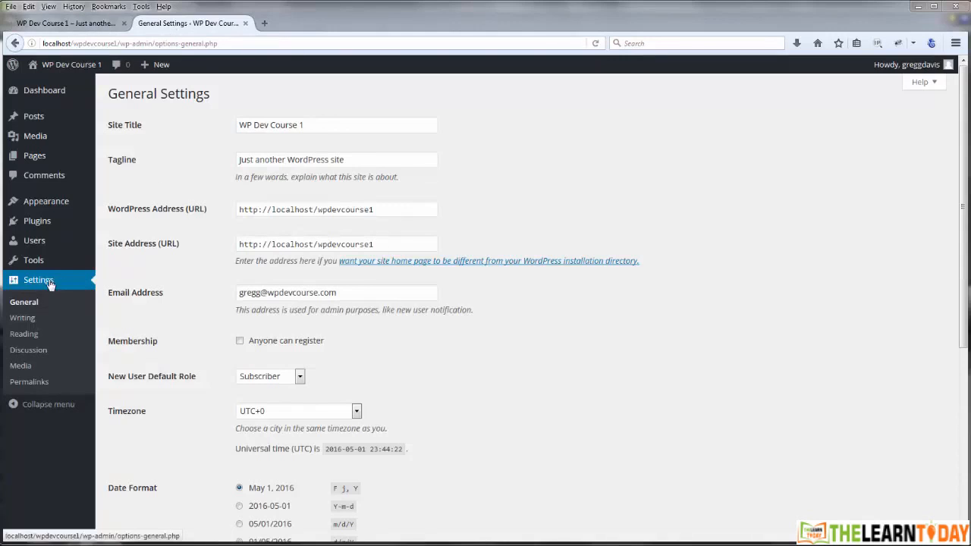
click(22, 304)
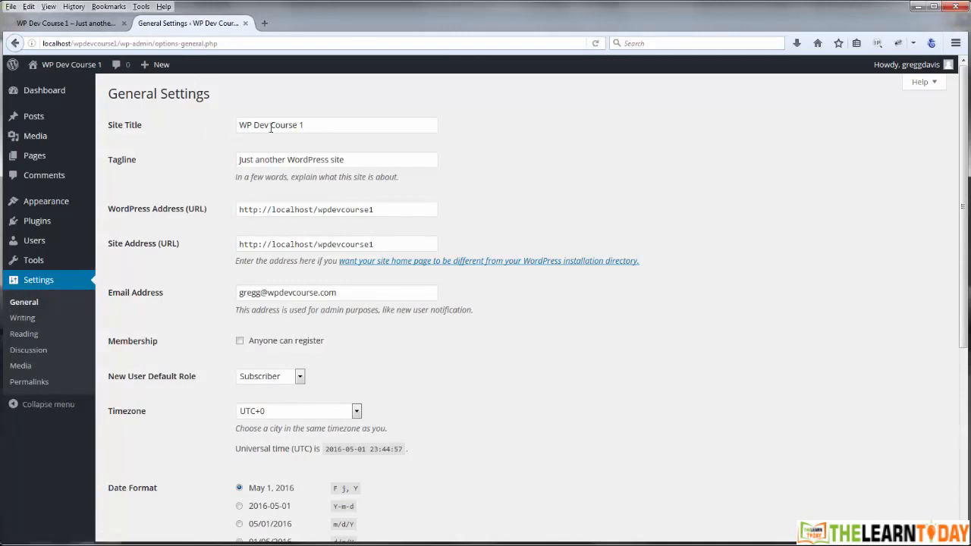
drag(310, 127, 213, 127)
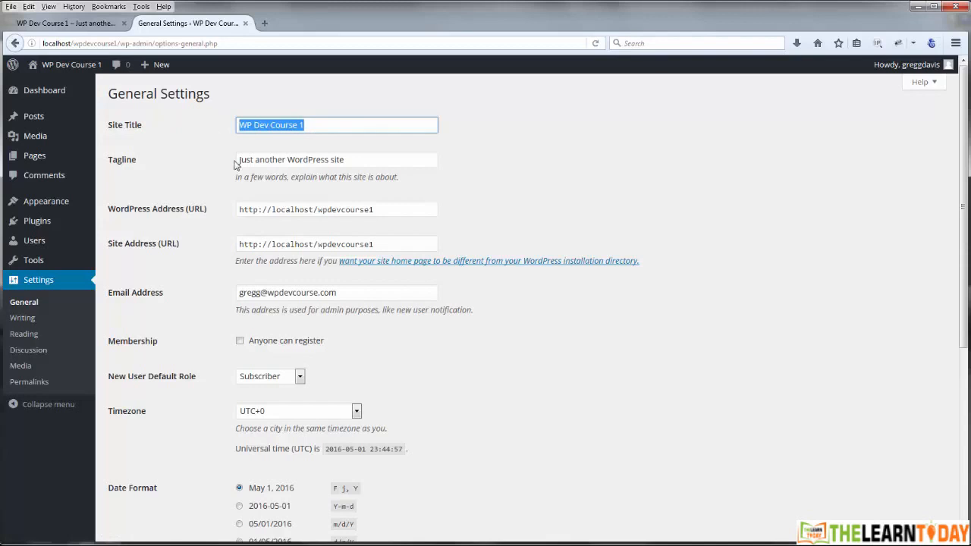
drag(349, 160, 196, 142)
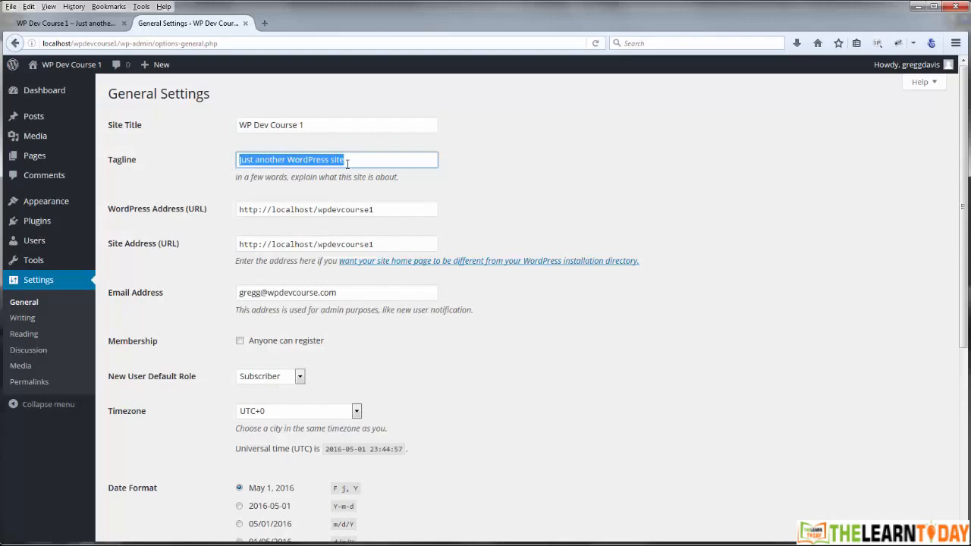
click(215, 165)
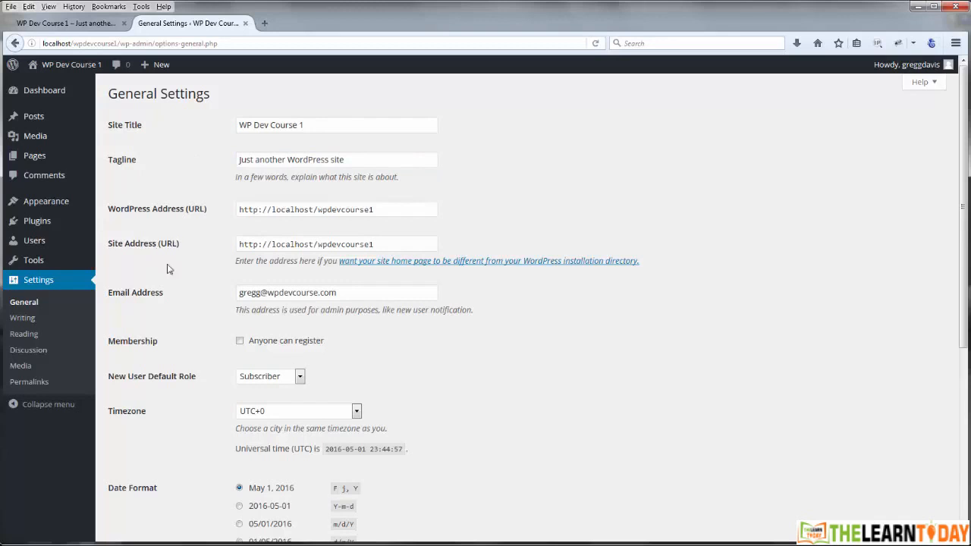
click(380, 245)
click(387, 209)
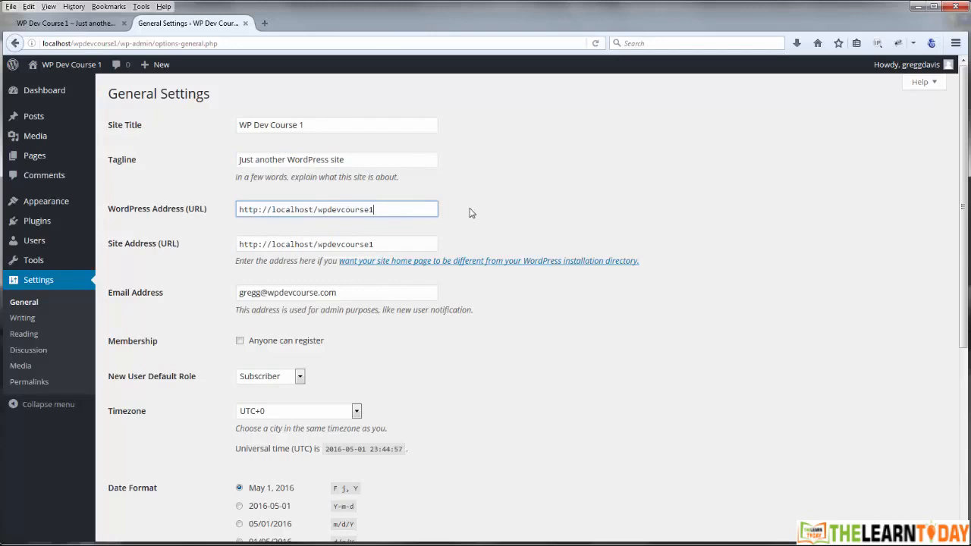
drag(341, 294, 238, 296)
click(204, 301)
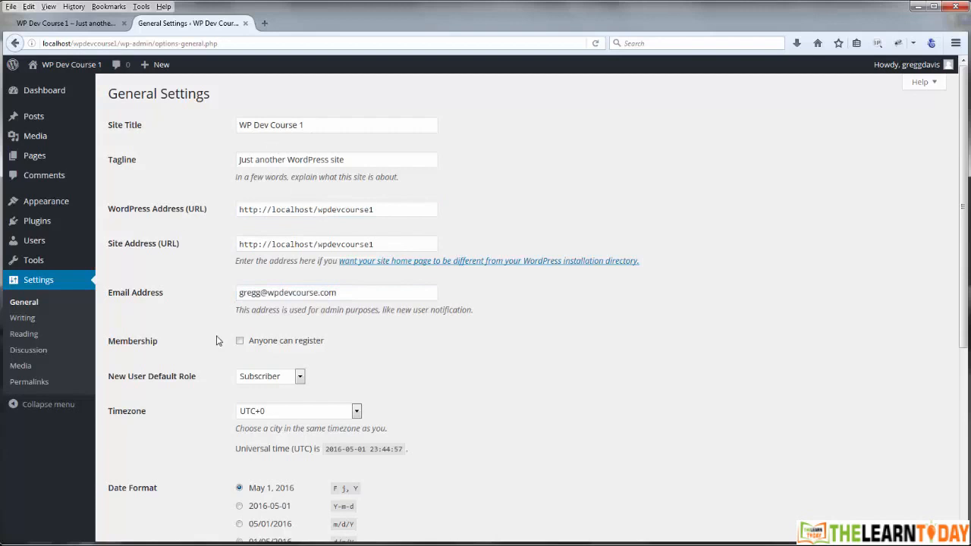
- Enable Anyone can register, view the New User Default Role options without changing the role, and disable registration again
scroll(219, 368, down, 3)
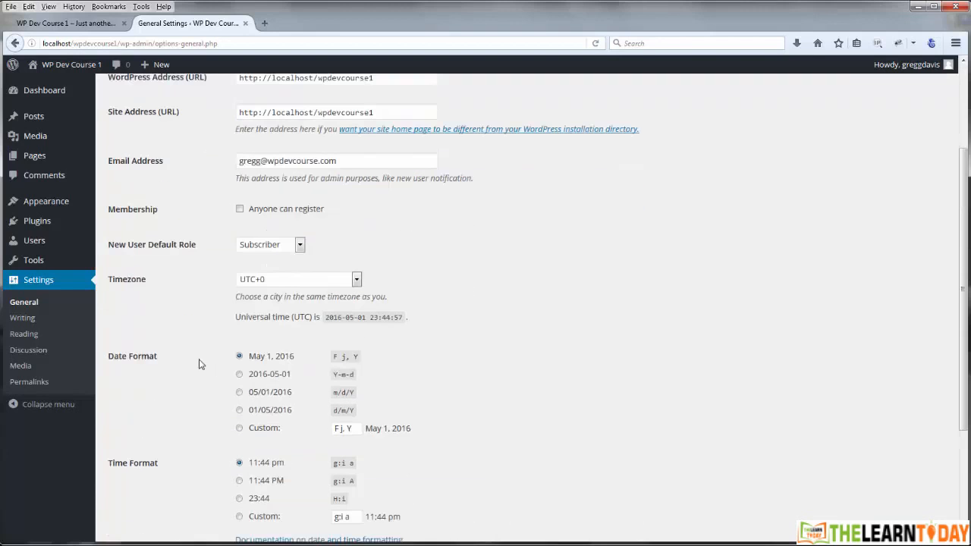
click(239, 212)
click(300, 246)
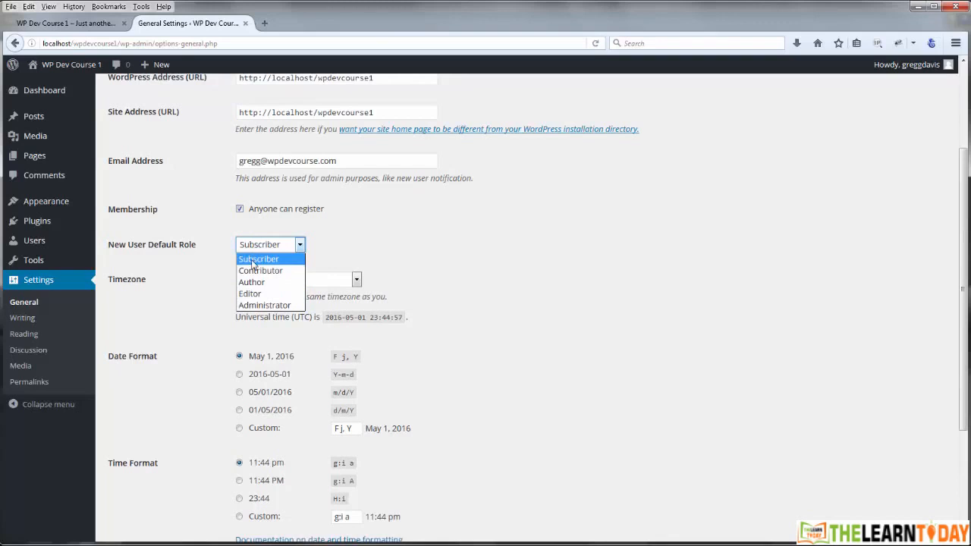
click(223, 247)
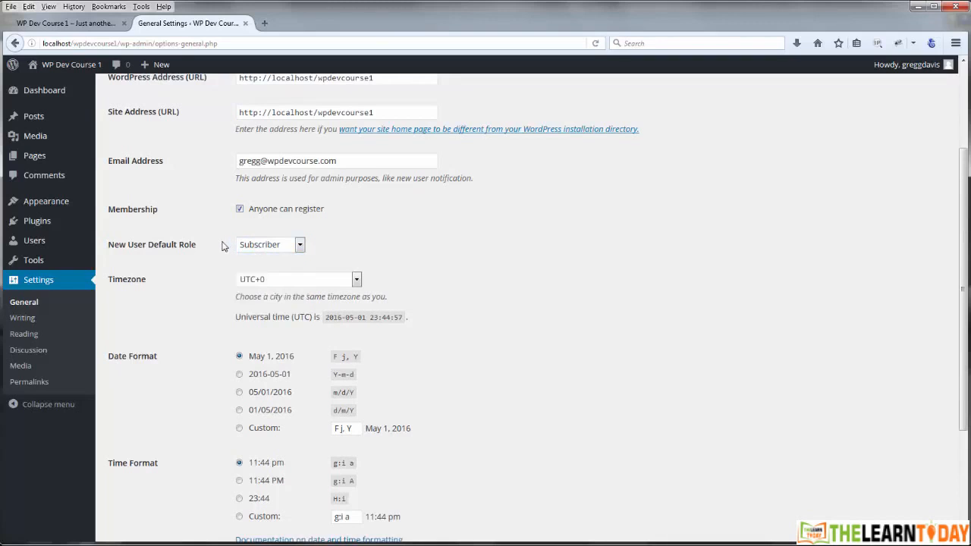
click(240, 210)
- Set the site timezone to Denver, save the General settings, and dismiss the confirmation notice
click(356, 279)
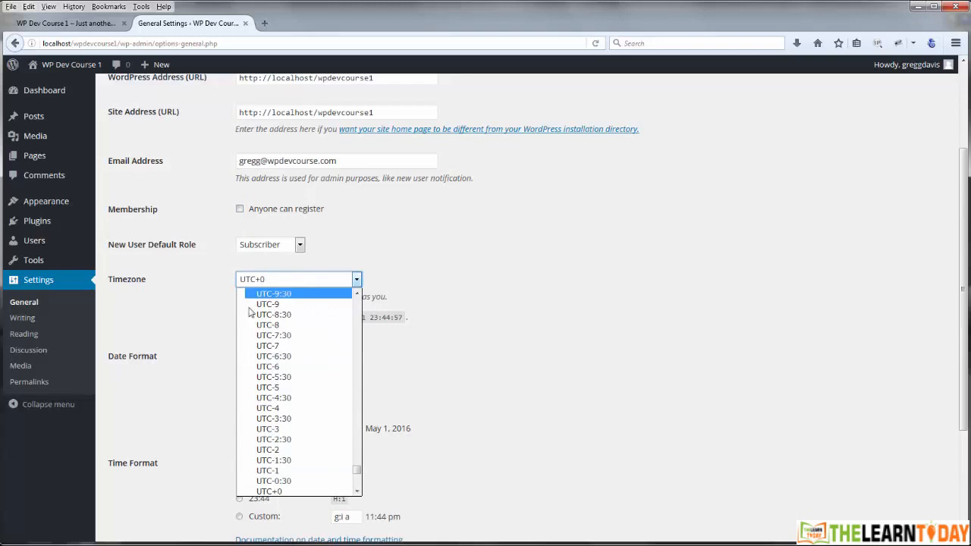
drag(357, 471, 361, 319)
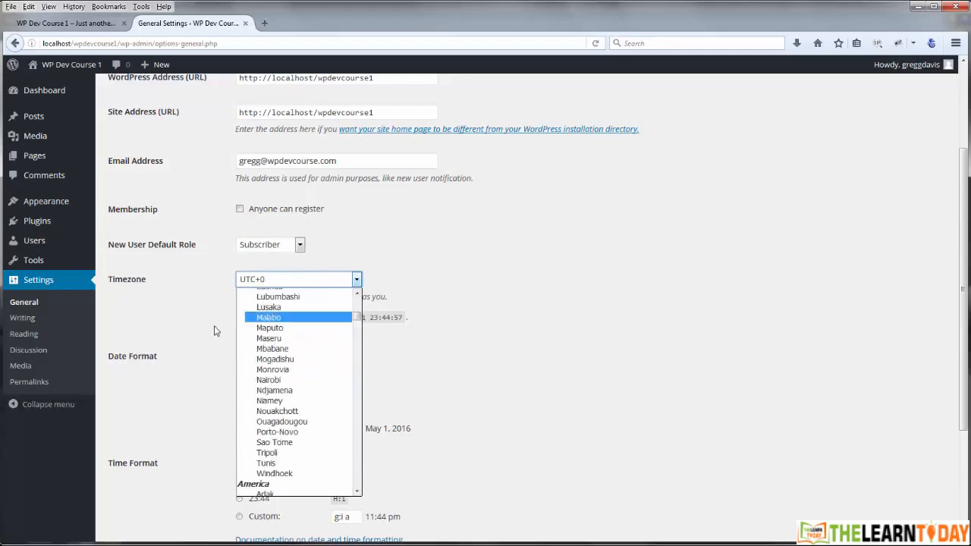
text(den)
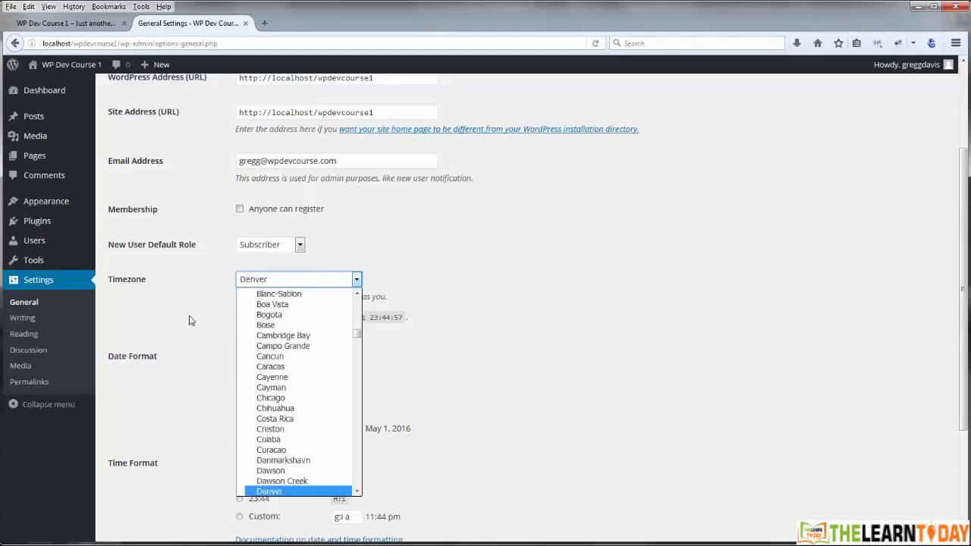
click(292, 491)
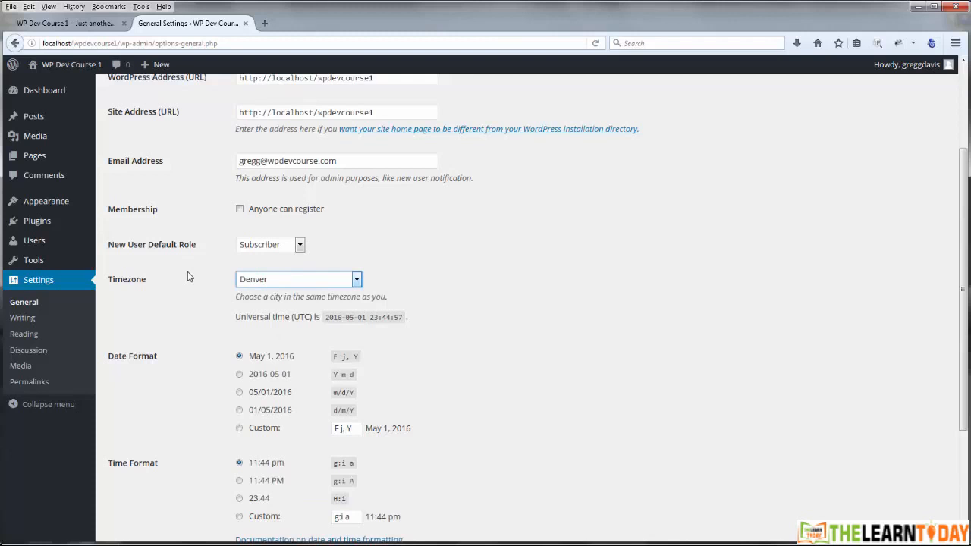
scroll(184, 319, down, 4)
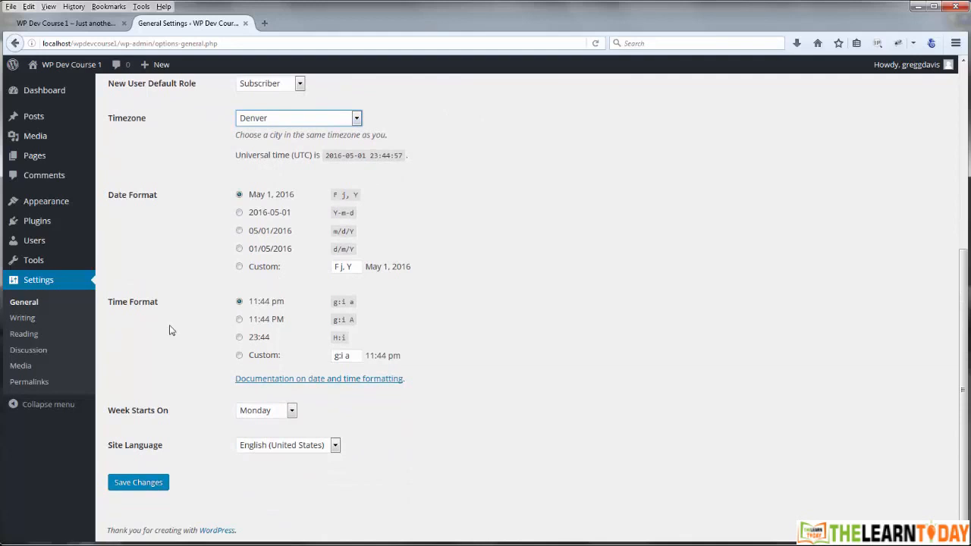
click(157, 485)
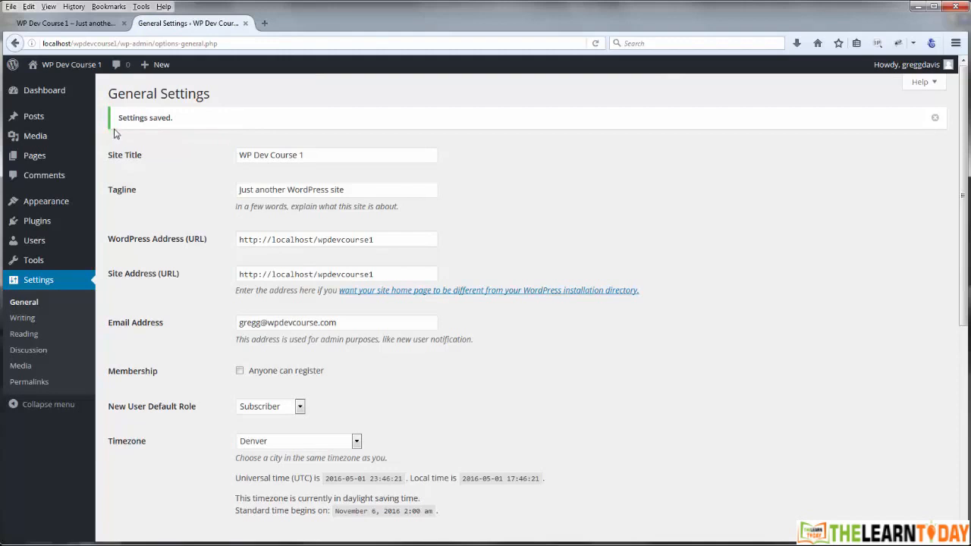
drag(118, 119, 193, 123)
click(193, 122)
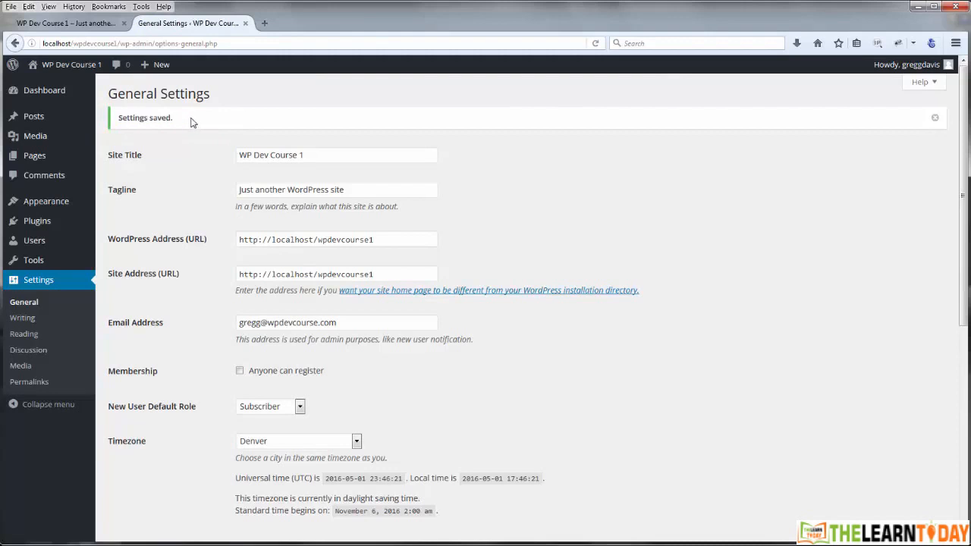
click(935, 120)
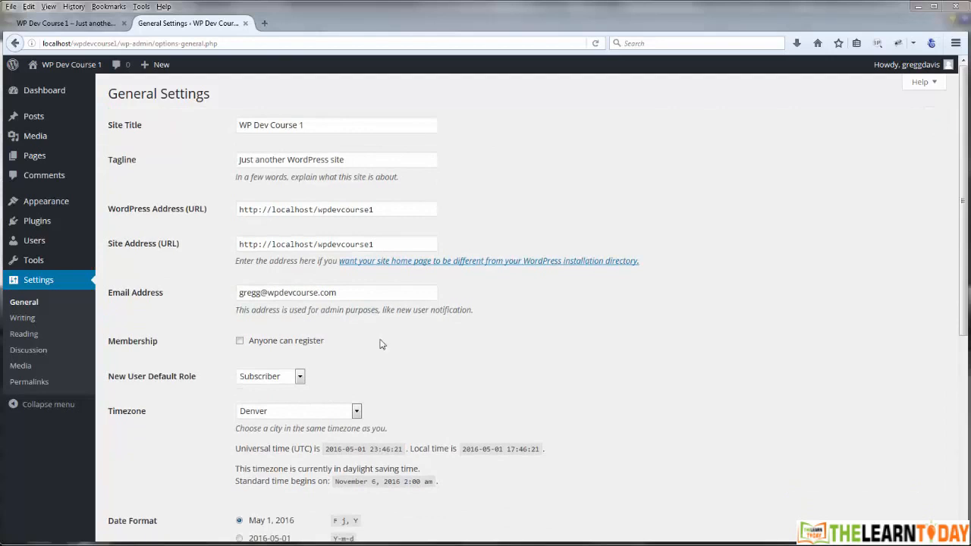
- Open the Writing settings and examine the default post category, default post format options, and update services address
click(23, 319)
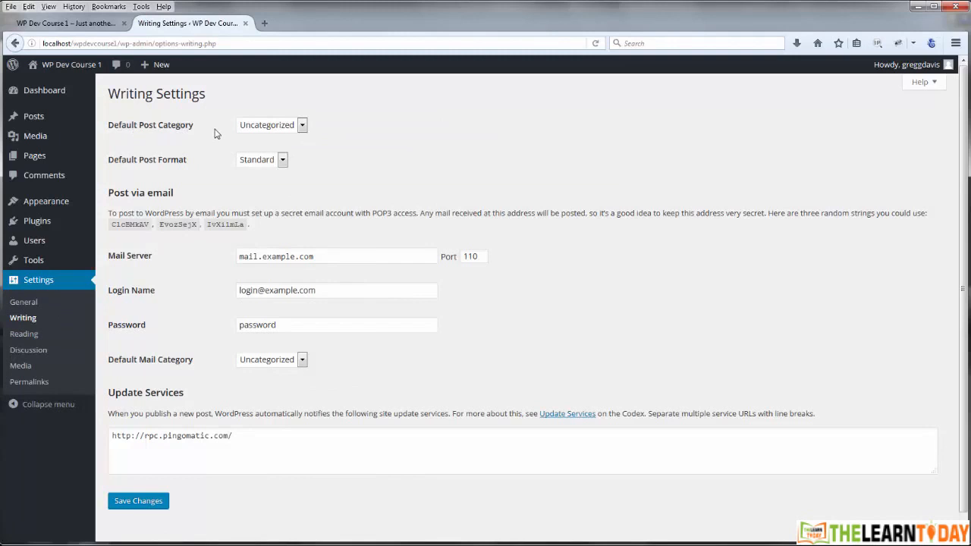
click(302, 128)
click(302, 129)
click(282, 163)
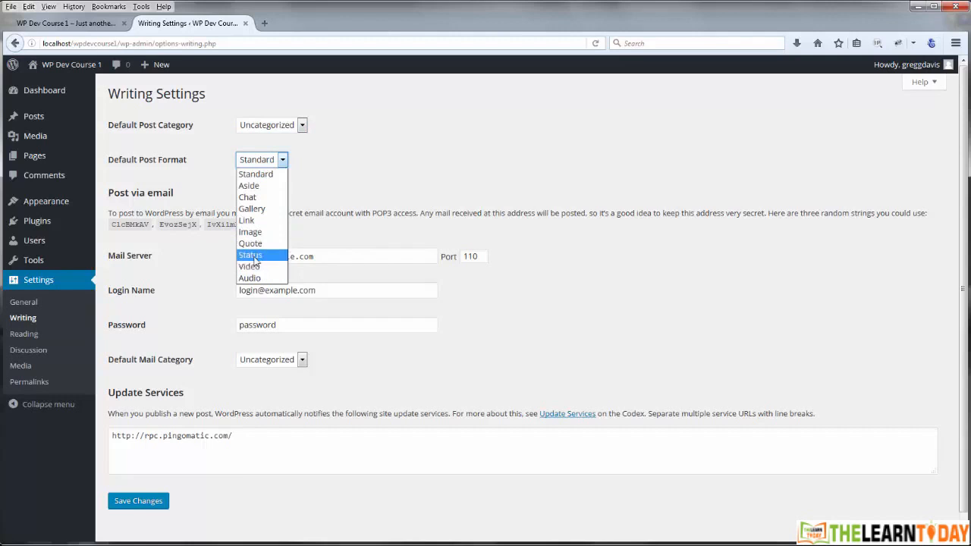
click(263, 174)
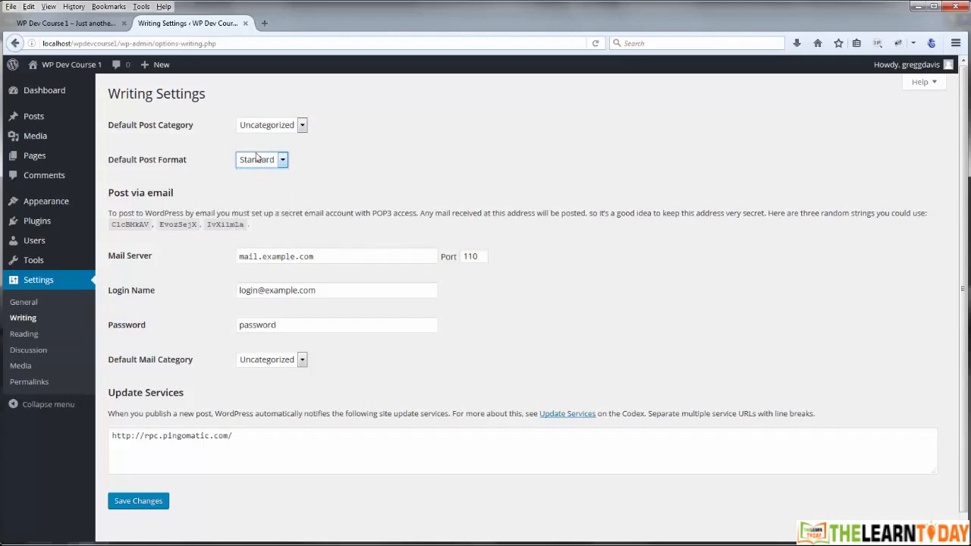
click(200, 162)
drag(235, 436, 111, 437)
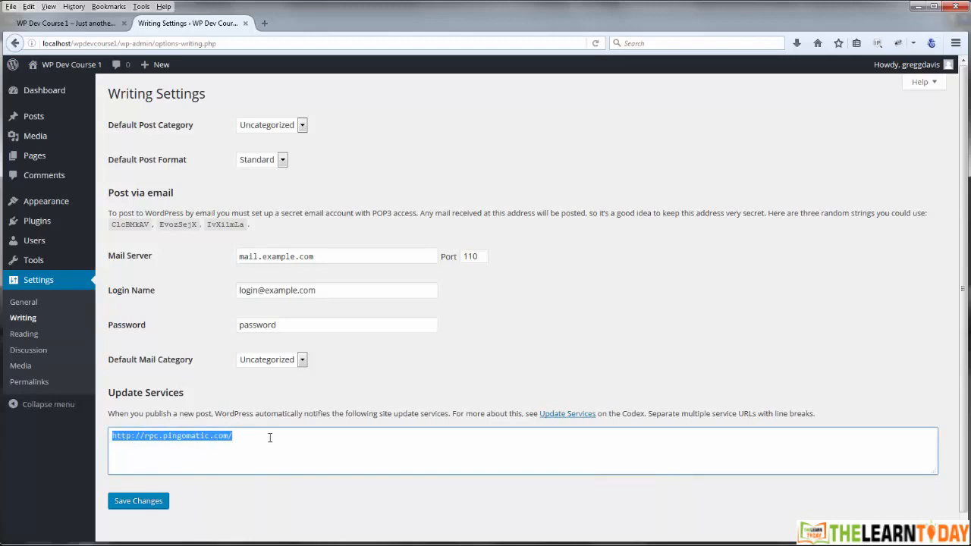
- Save the Writing settings with the existing update services address
click(269, 437)
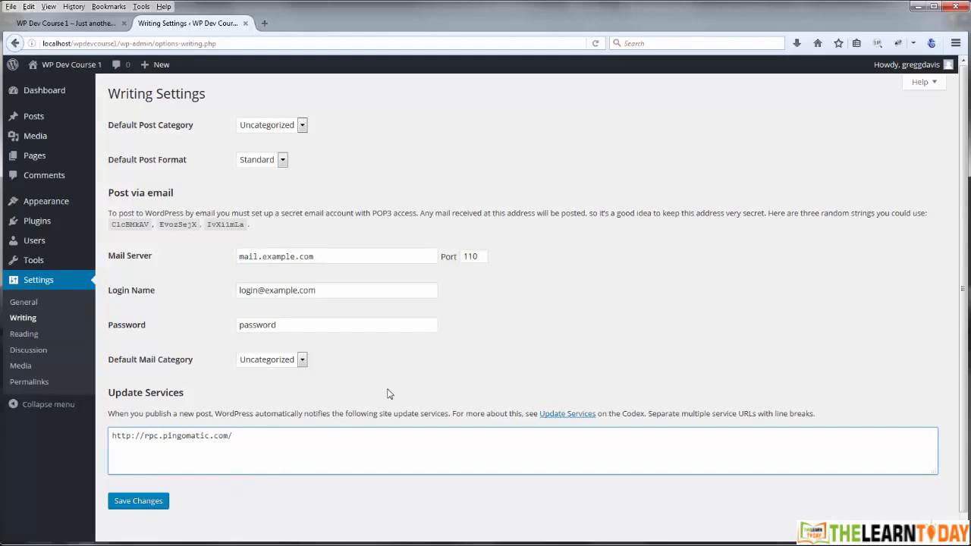
click(155, 503)
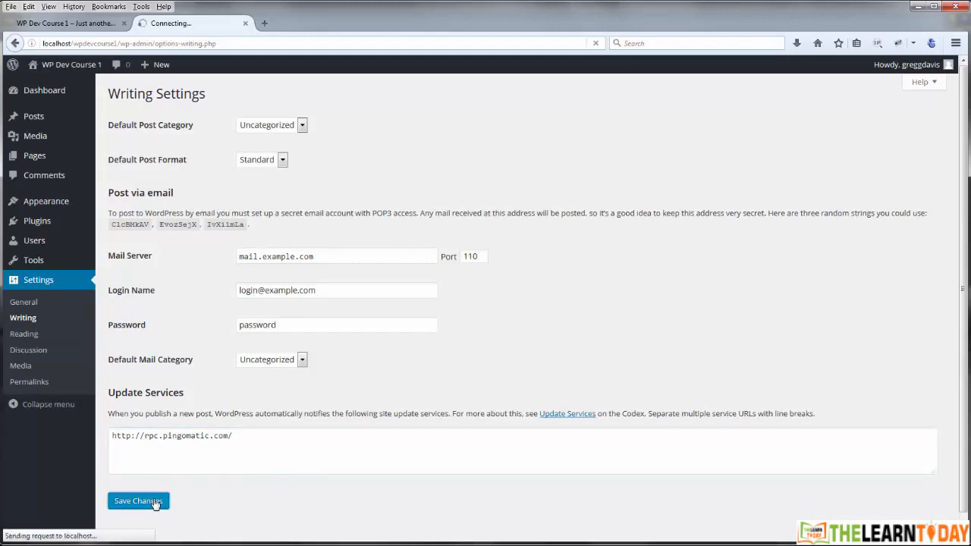
- Open the Reading settings and make the front page display a static page, choosing Sample Page
click(32, 335)
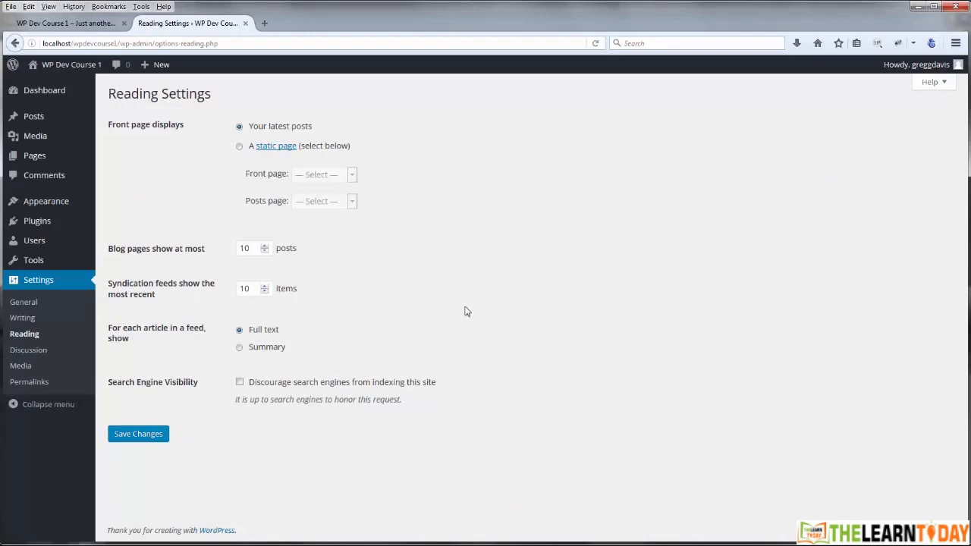
click(239, 147)
click(323, 176)
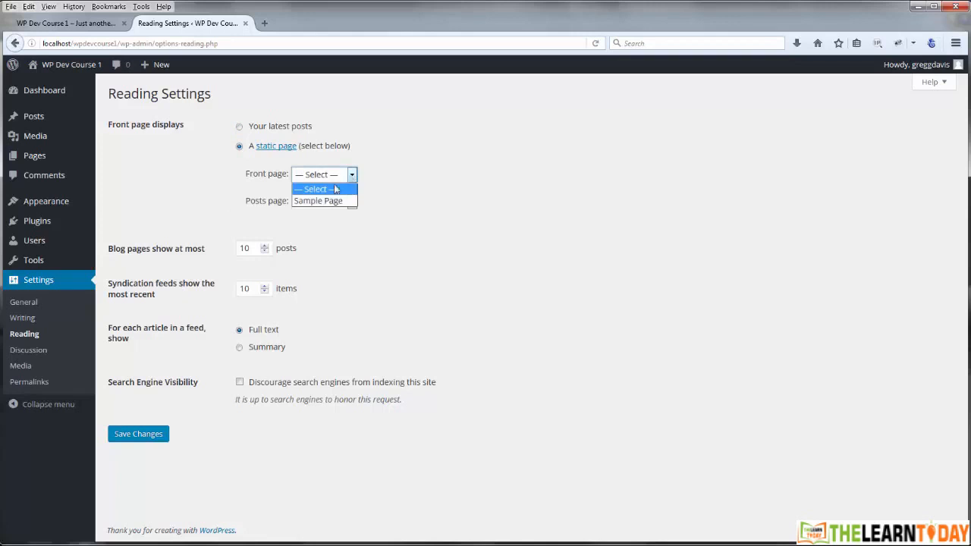
click(325, 201)
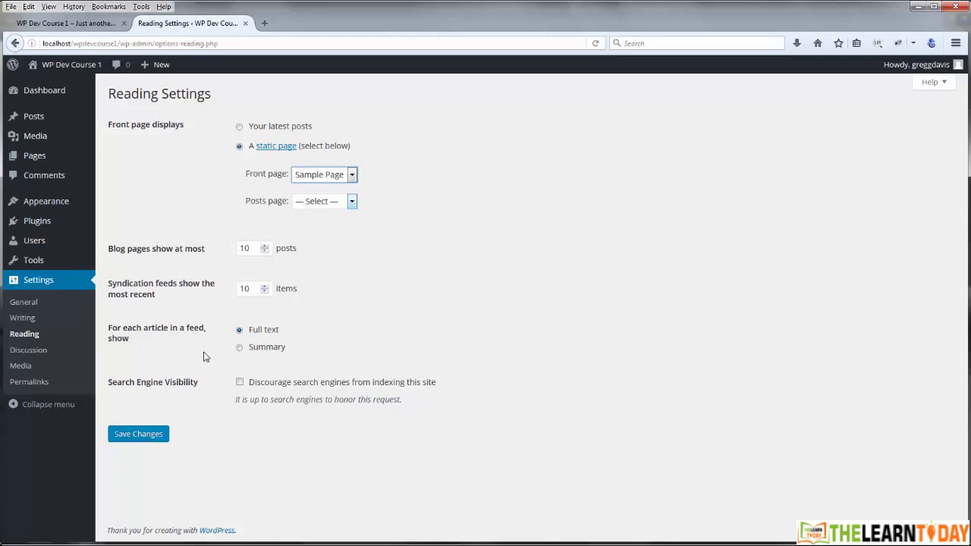
- Switch the option discouraging search engines from indexing on and off again, and save the Reading settings
click(240, 384)
click(240, 383)
click(148, 435)
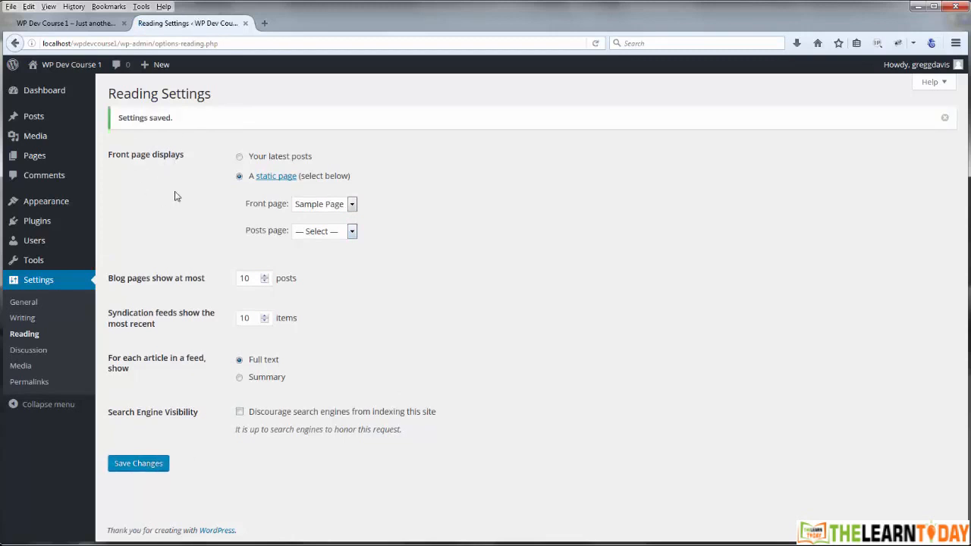
- Examine the default article and comment options in the Discussion settings, and open the Media settings
click(33, 352)
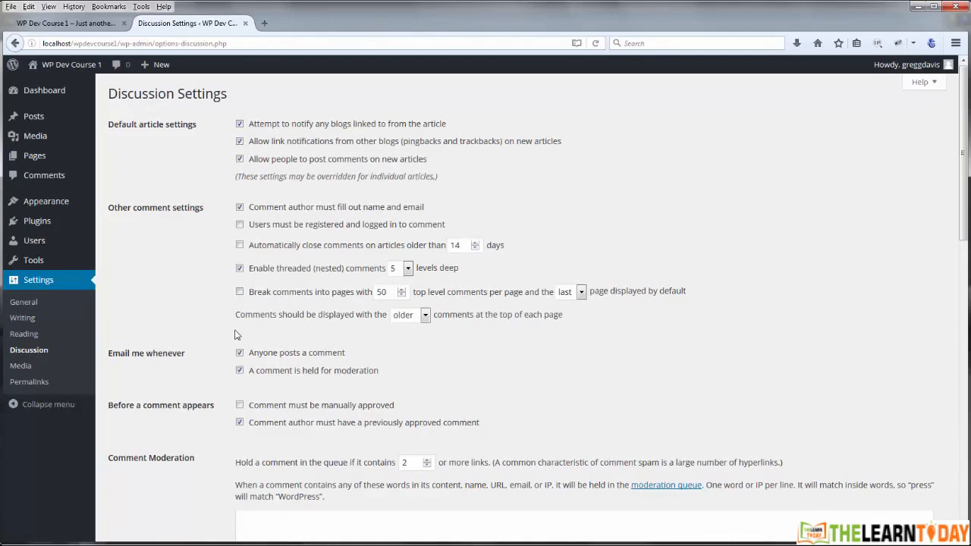
click(25, 367)
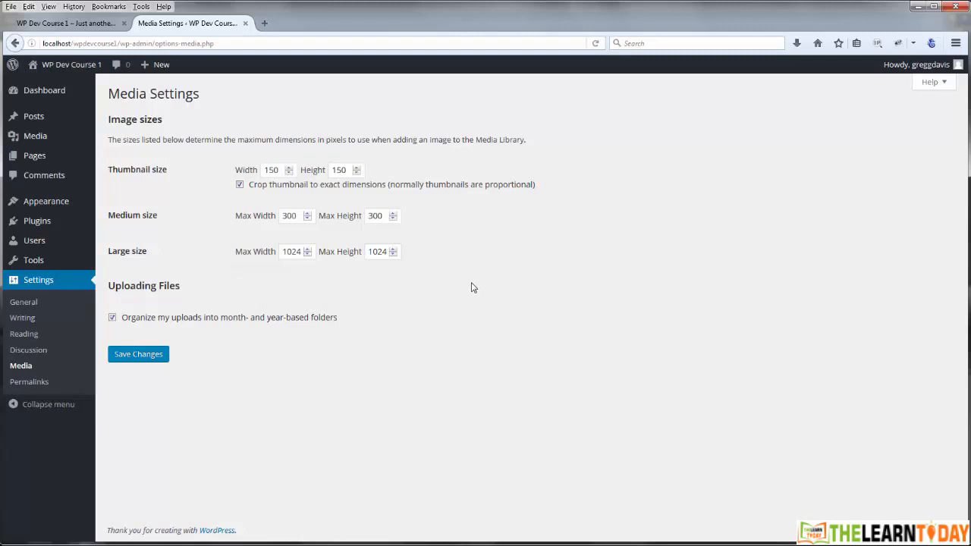
- Turn off organizing uploads into month- and year-based folders and save the Media settings
click(298, 252)
drag(279, 252, 270, 252)
click(295, 273)
click(113, 320)
click(152, 355)
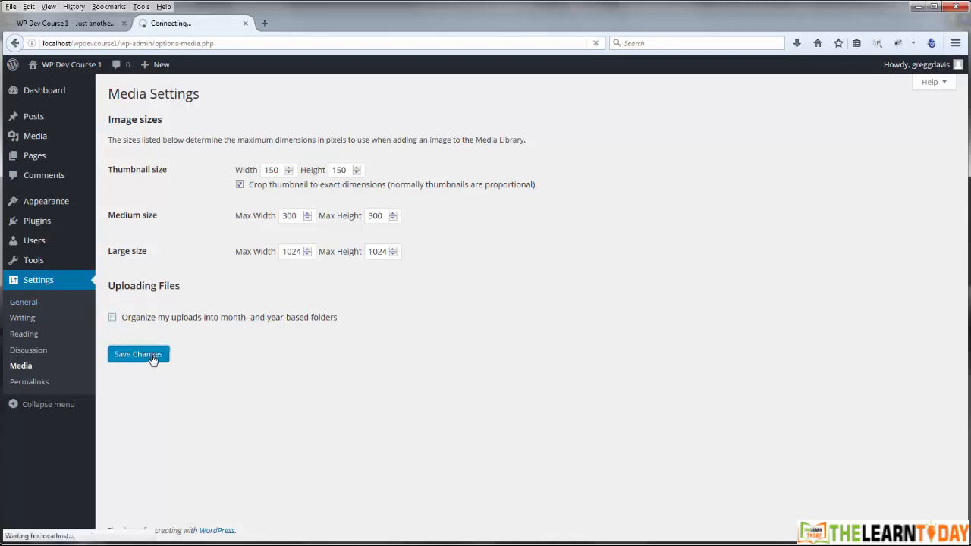
- Open the Permalink settings, choose the Post name structure, and save the change
click(42, 385)
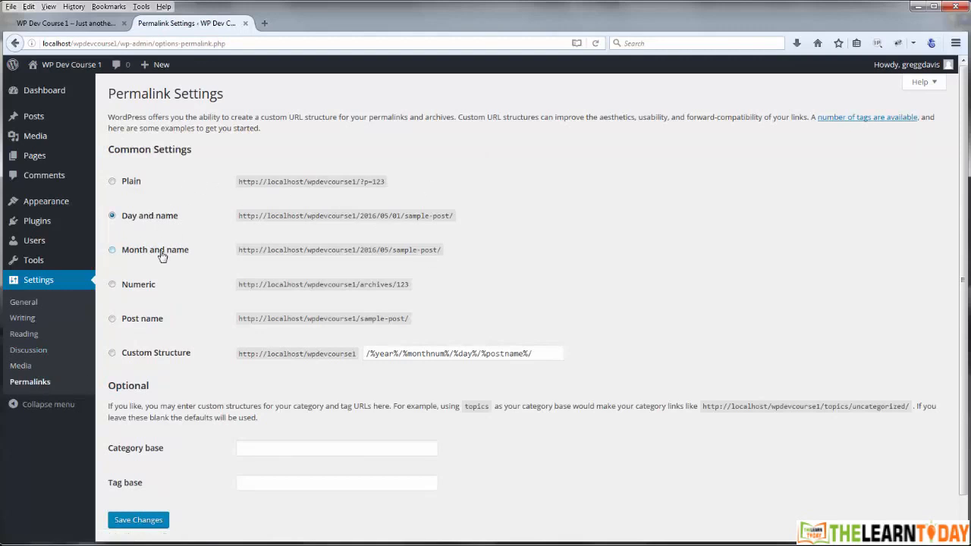
click(114, 320)
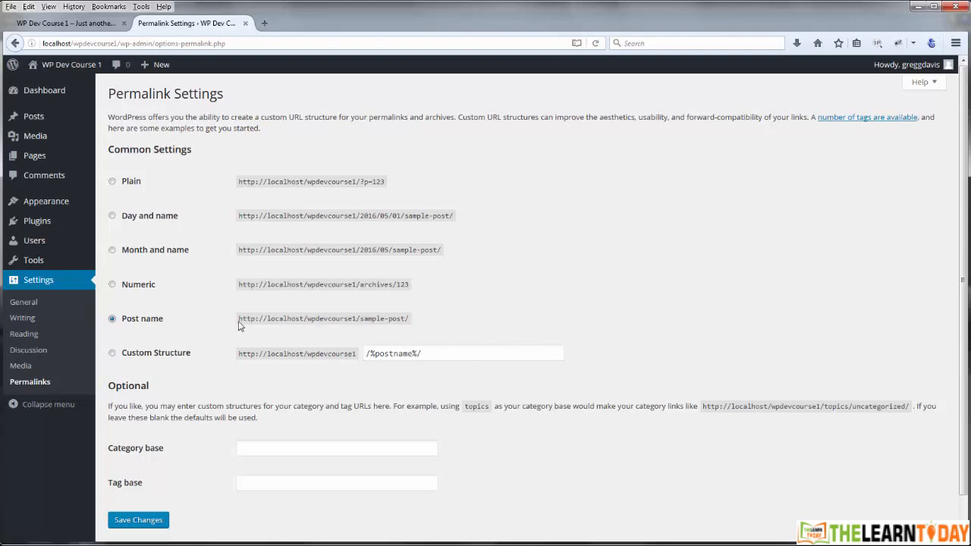
drag(238, 320, 415, 327)
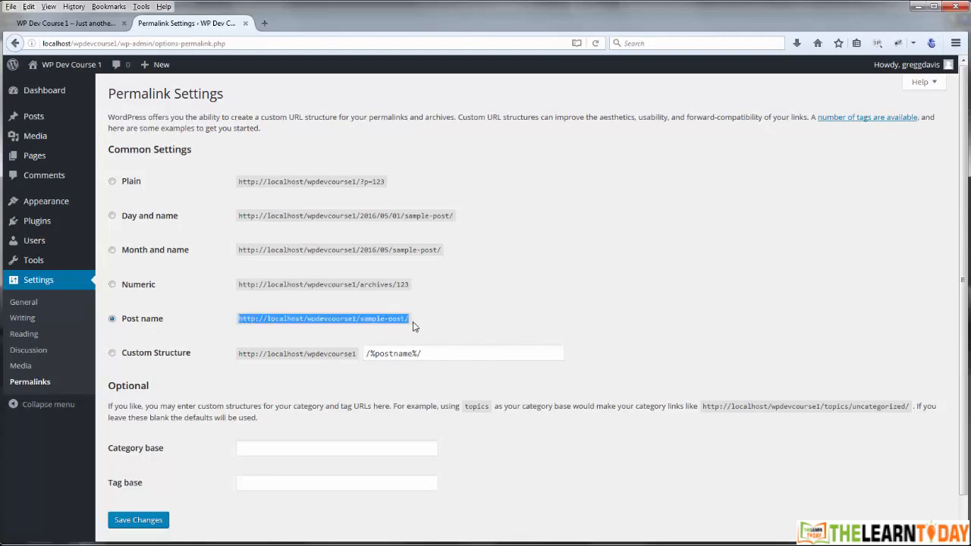
click(436, 323)
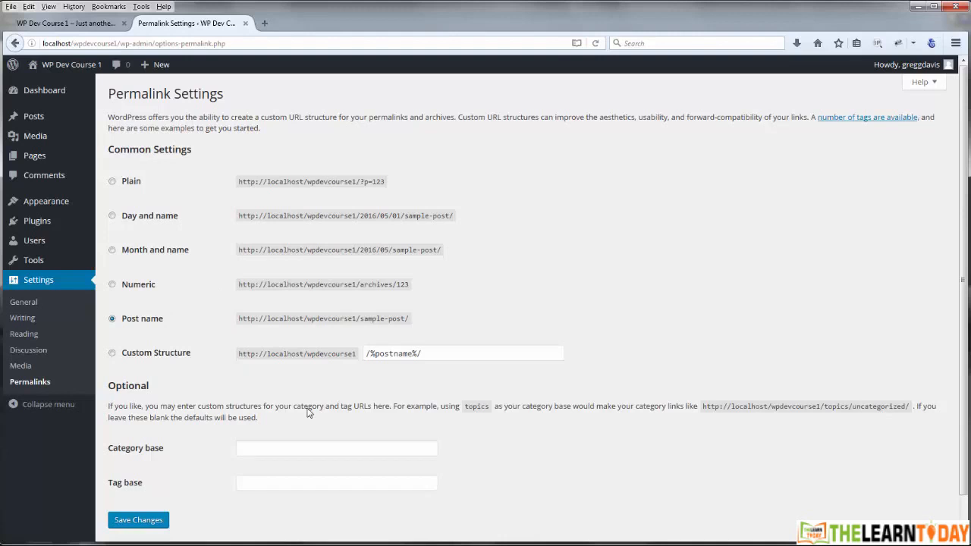
scroll(235, 364, down, 1)
click(144, 484)
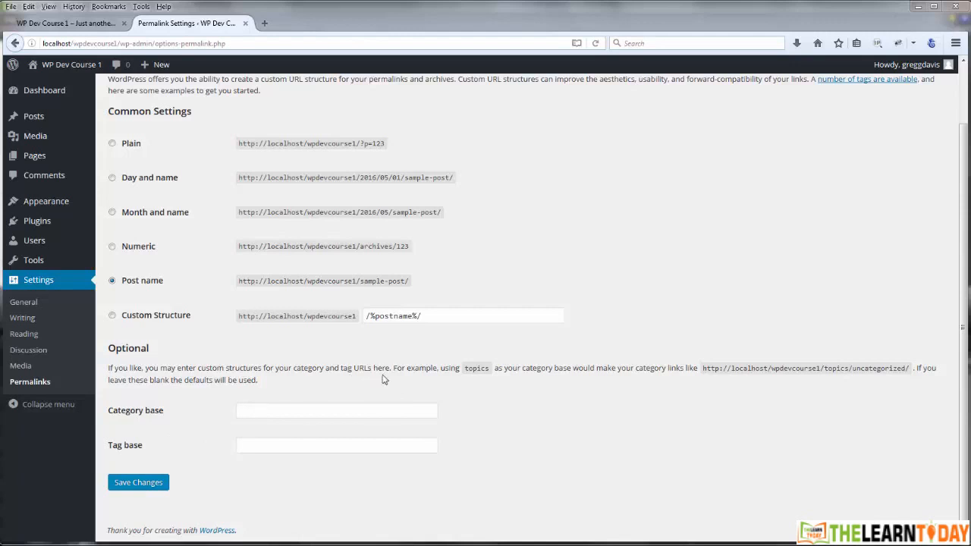
- Examine the optional category base and tag base fields, leaving both blank
click(260, 410)
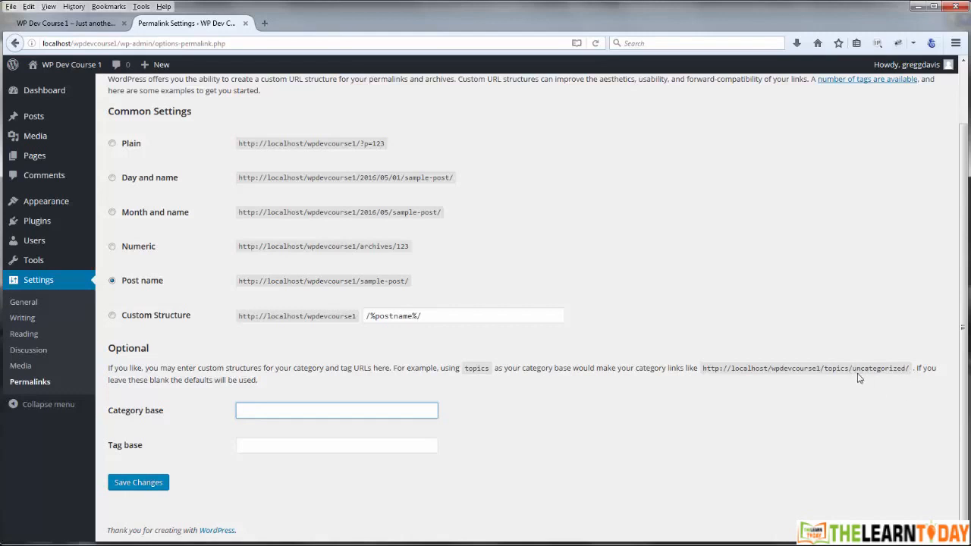
click(289, 444)
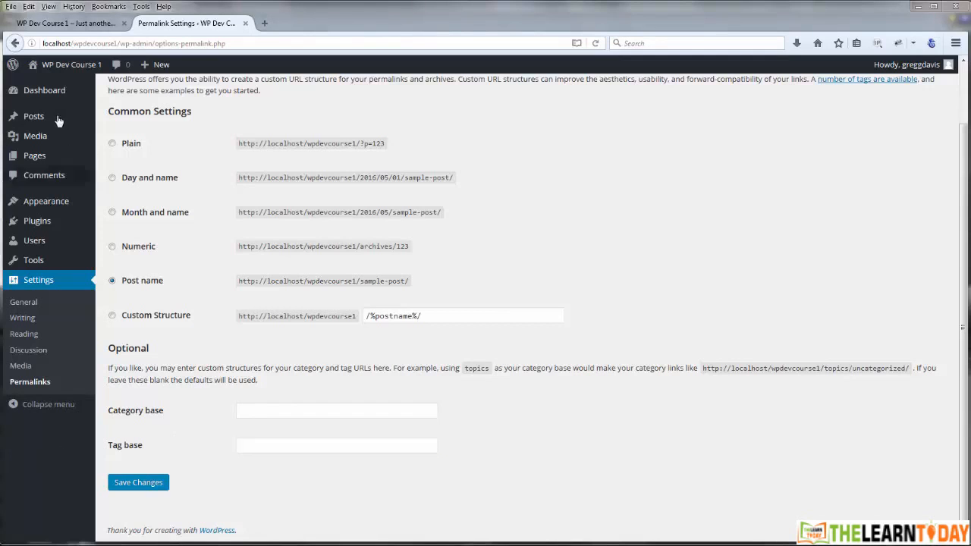
- Open the Hello world! post for editing and examine its body text and permalink
mouse_move(46, 120)
click(120, 123)
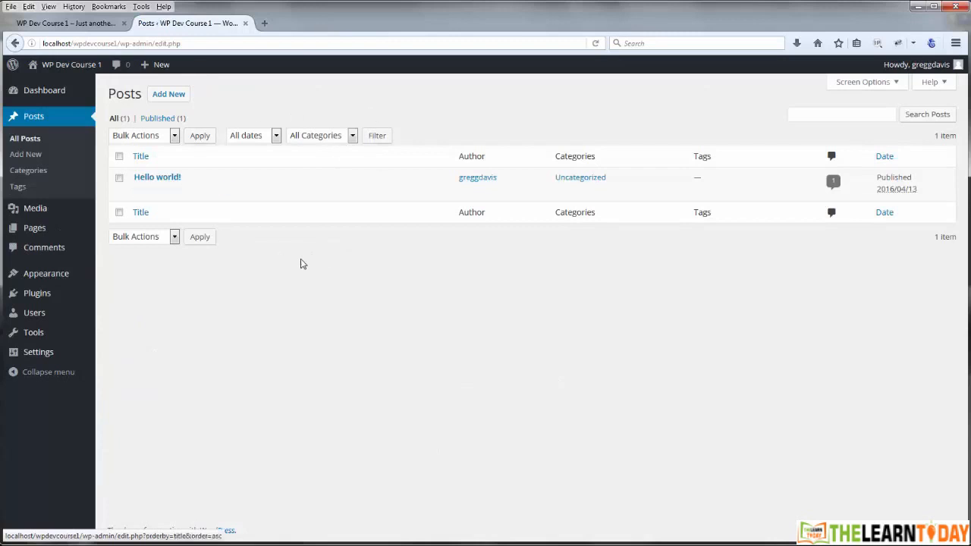
click(167, 179)
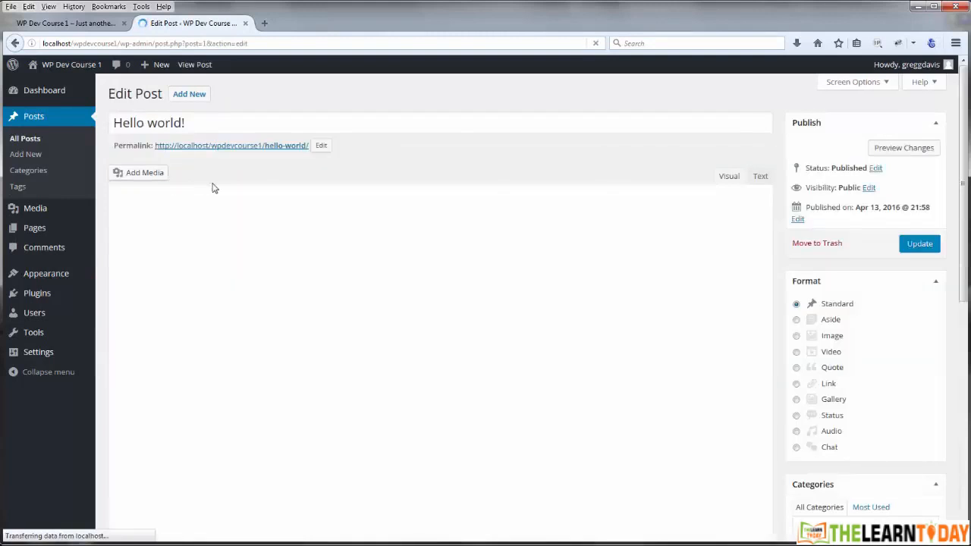
drag(133, 243, 477, 256)
click(353, 281)
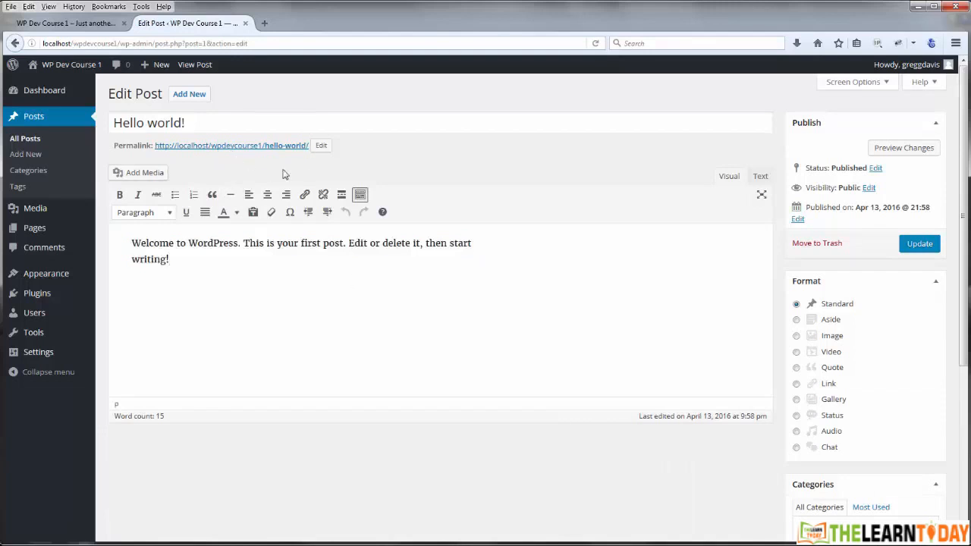
click(267, 148)
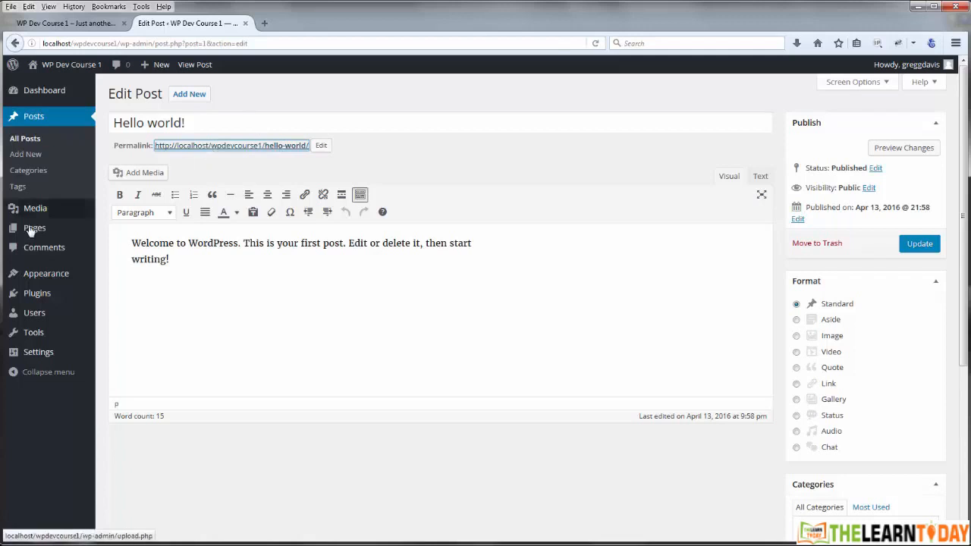
- View the list of all pages to check the Sample Page entry, and open the comments list
mouse_move(33, 229)
click(122, 232)
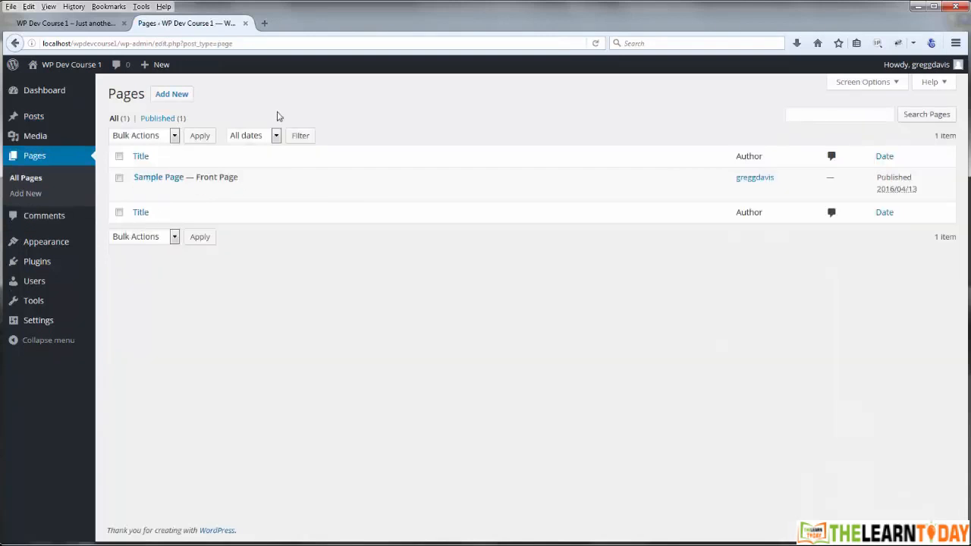
mouse_move(167, 187)
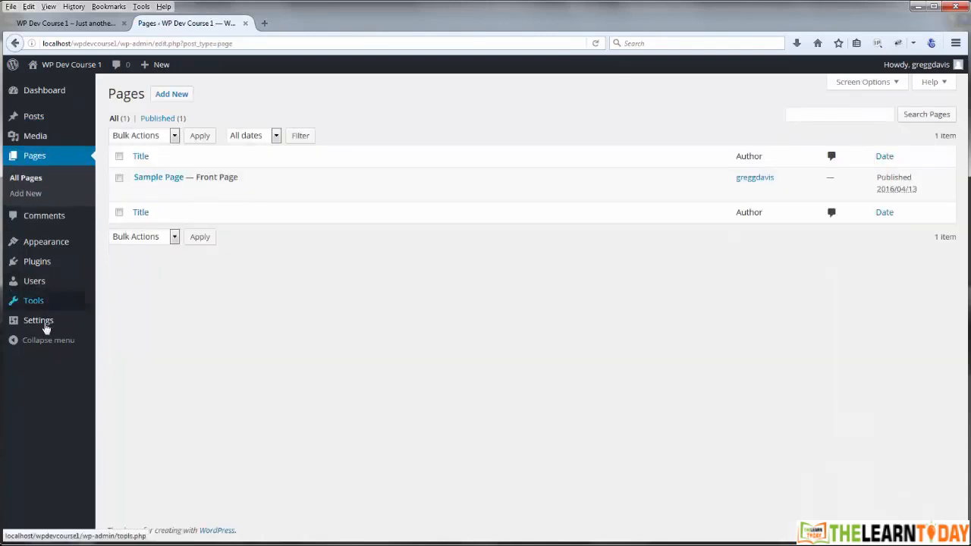
mouse_move(43, 323)
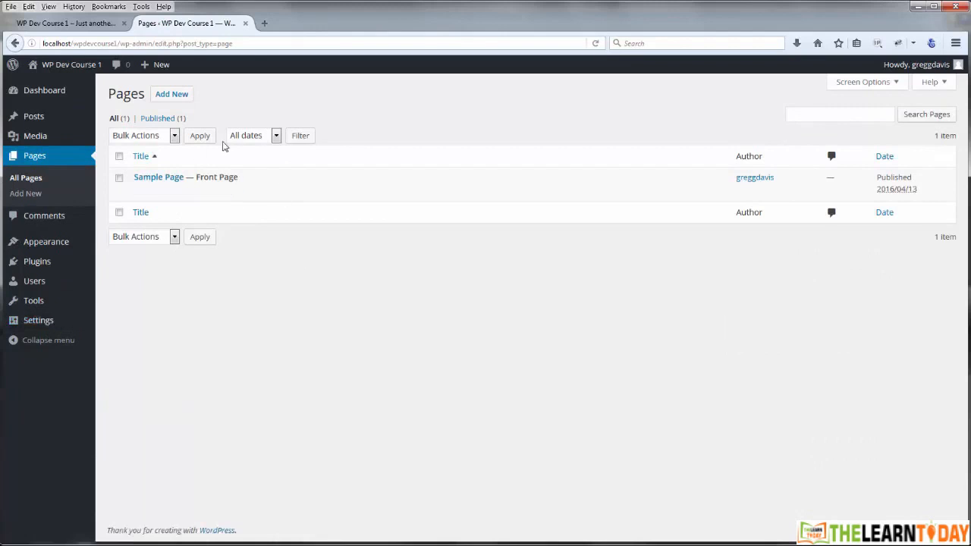
mouse_move(256, 186)
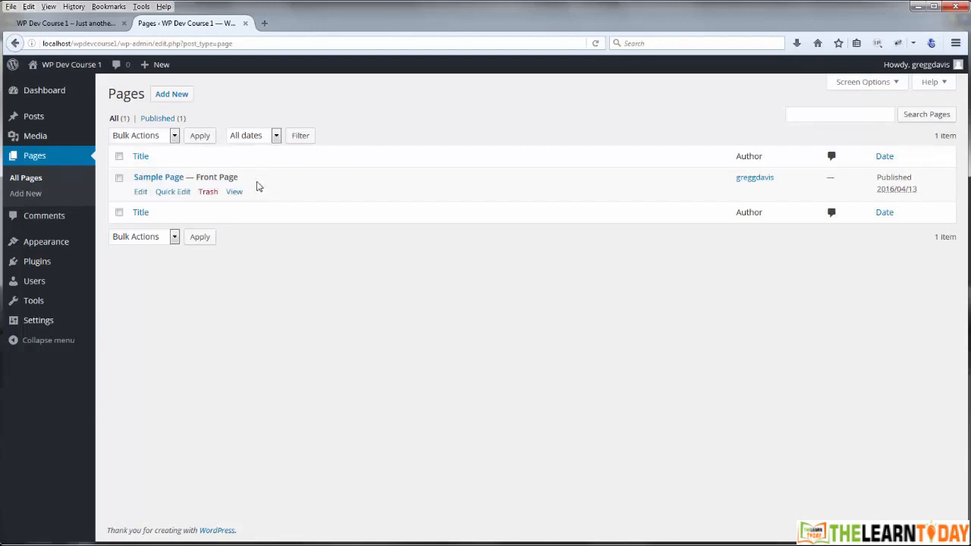
click(47, 216)
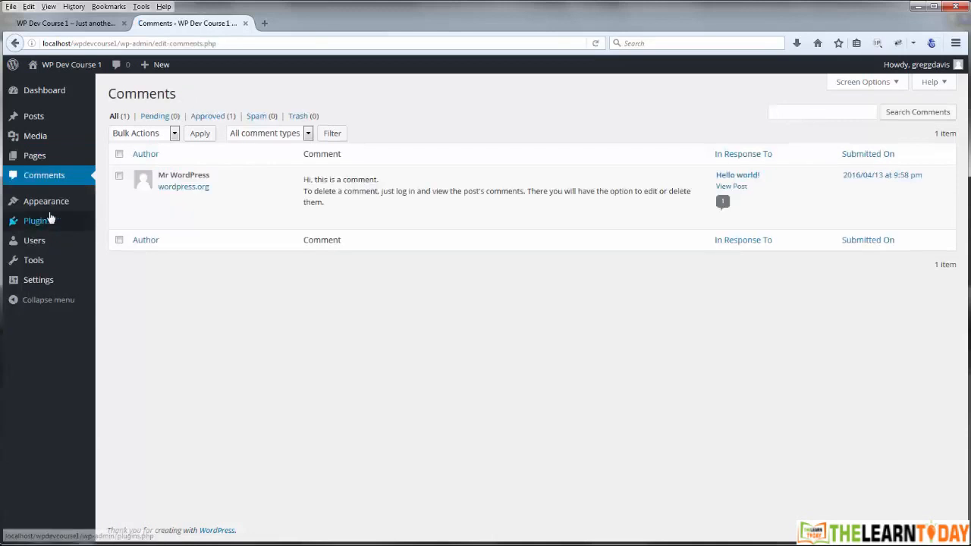